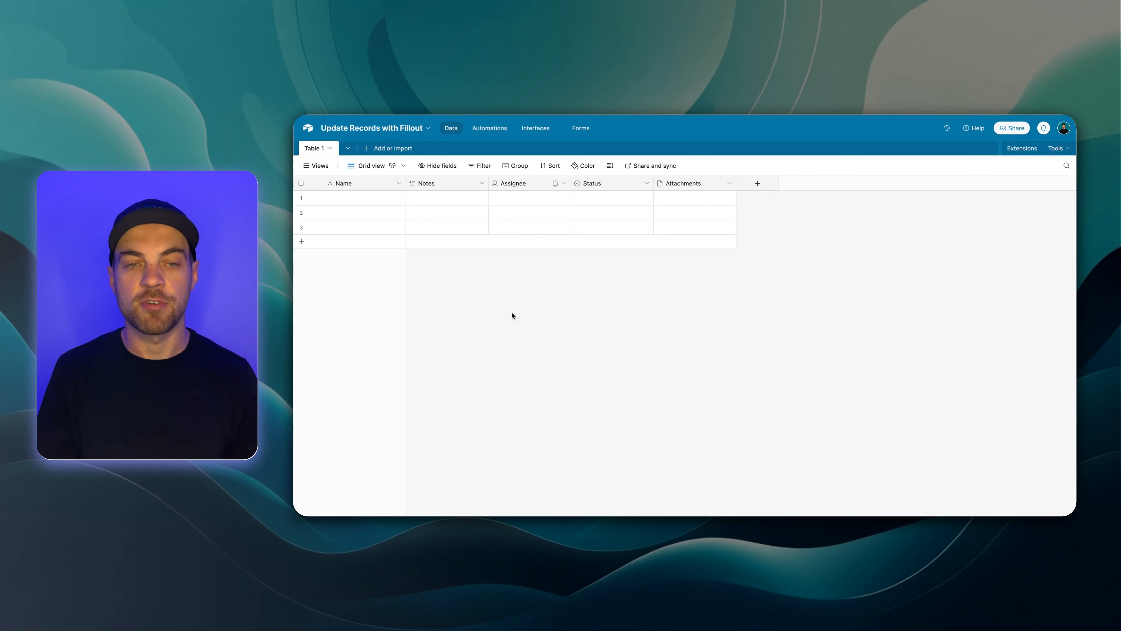
Delete the Notes, Assignee, Status and Attachments fields from Table 1 and rename the table Contacts
left_click(441, 183)
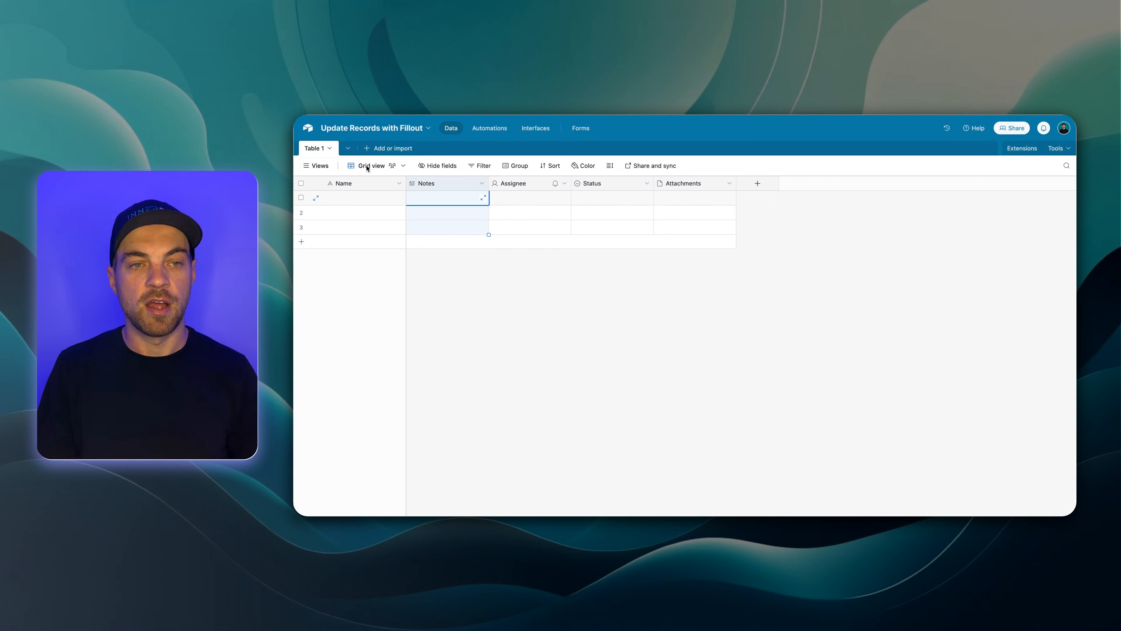
left_click(692, 189, "shift")
right_click(692, 188)
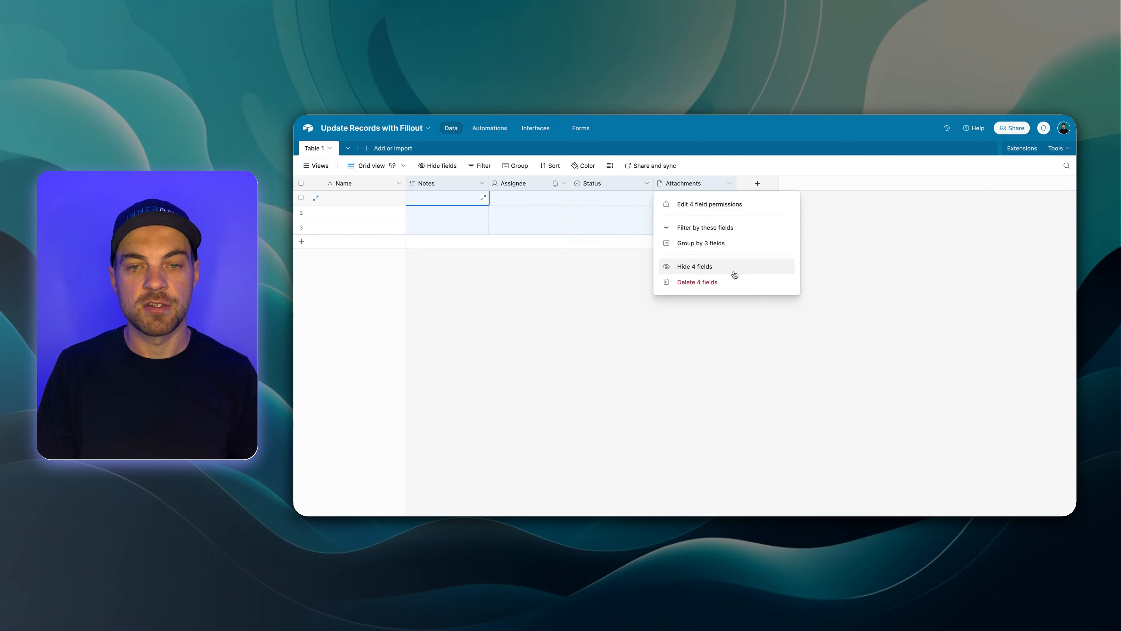
left_click(730, 284)
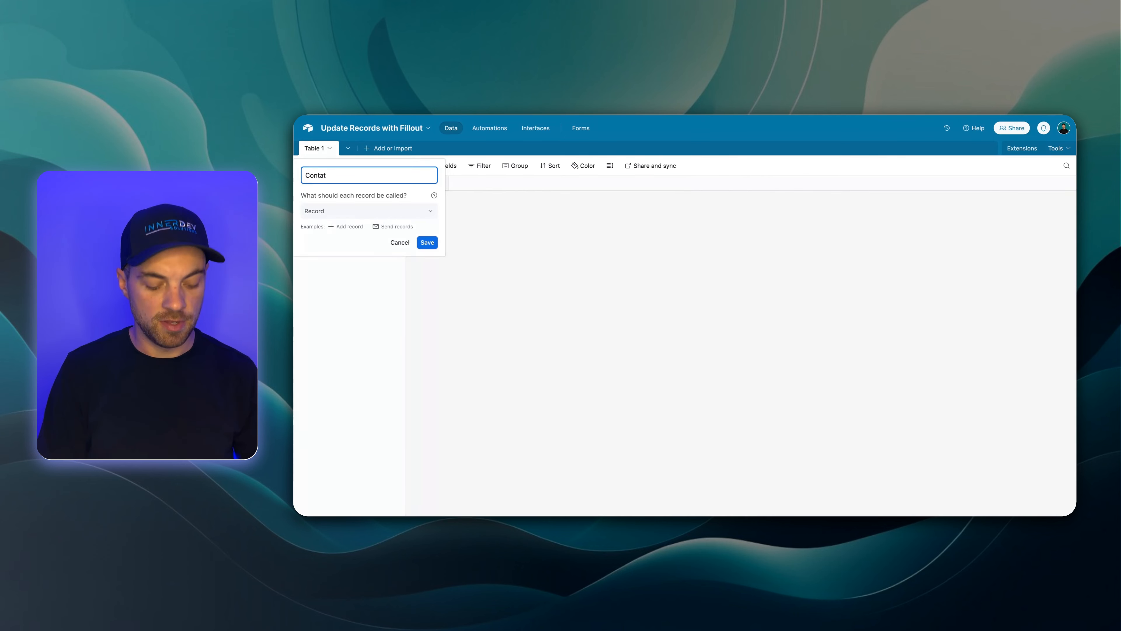
type("s")
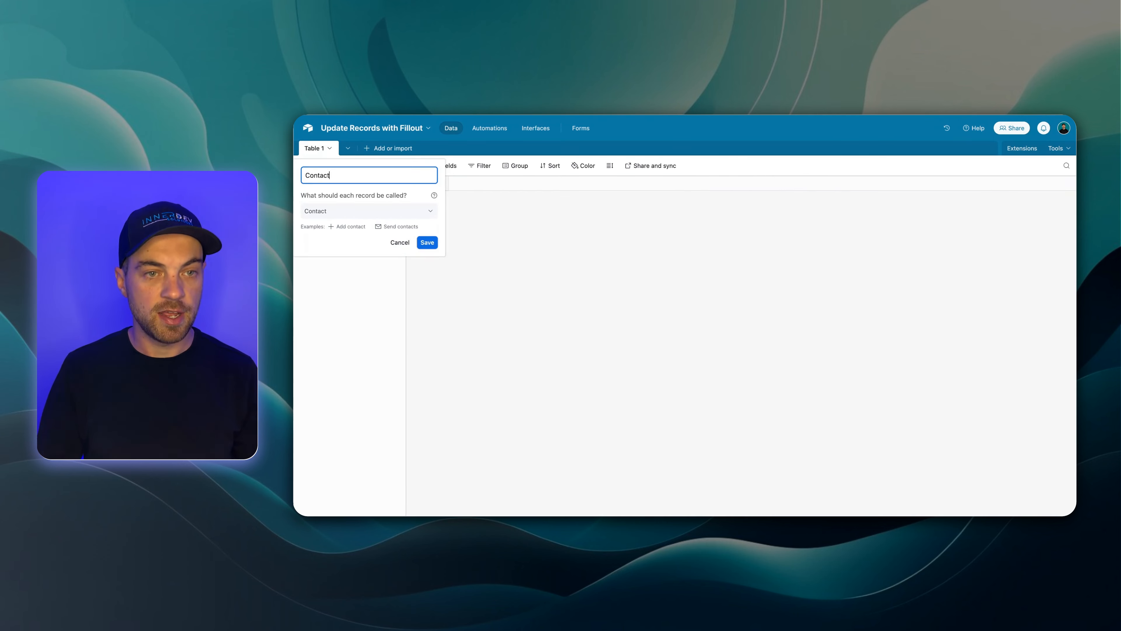
left_click(426, 244)
Add a single line text field named First Name to the Contacts table
left_click(427, 183)
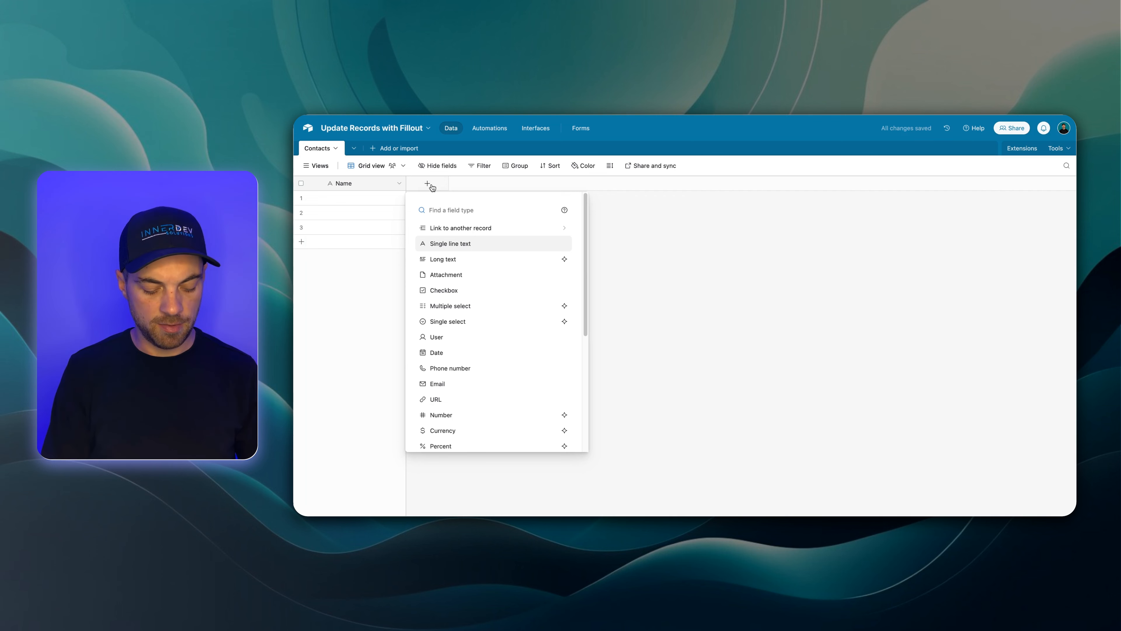
type("text")
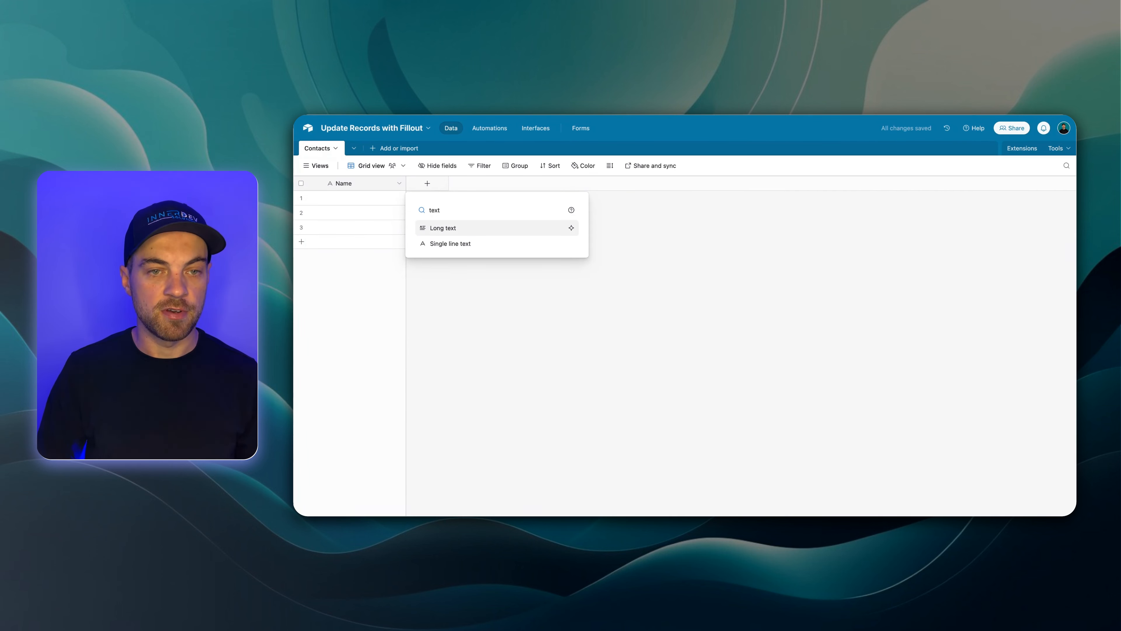
key("Down")
key("Return")
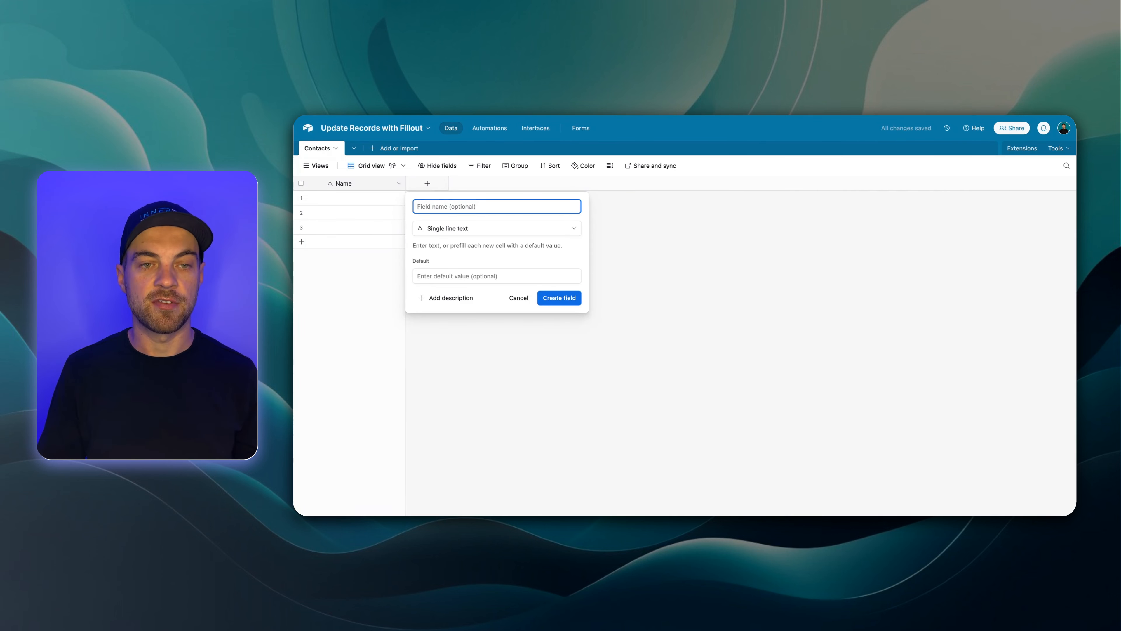
type("First N")
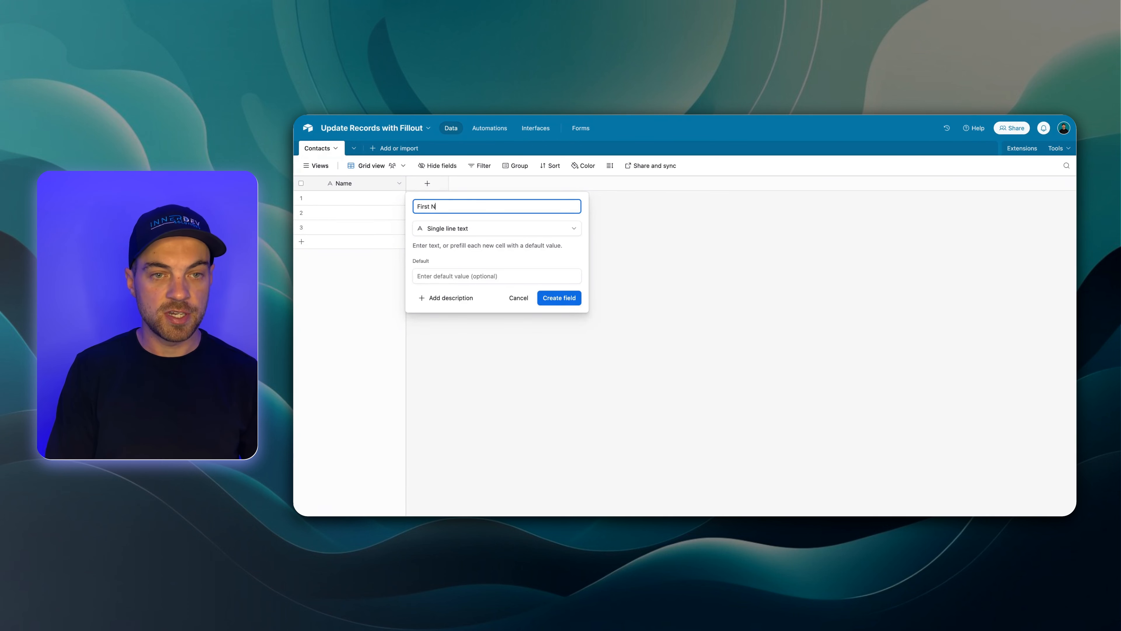
type("ame")
key("Return")
Duplicate the First Name field and rename the copy Last Name
right_click(439, 184)
left_click(464, 226)
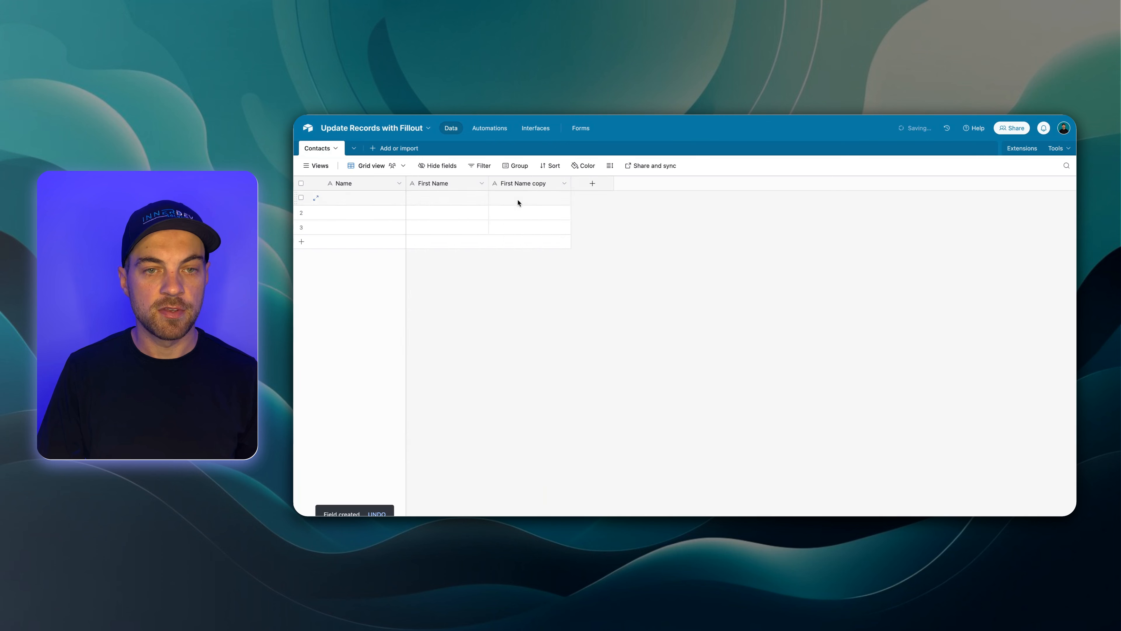
double_click(525, 184)
left_click(555, 207)
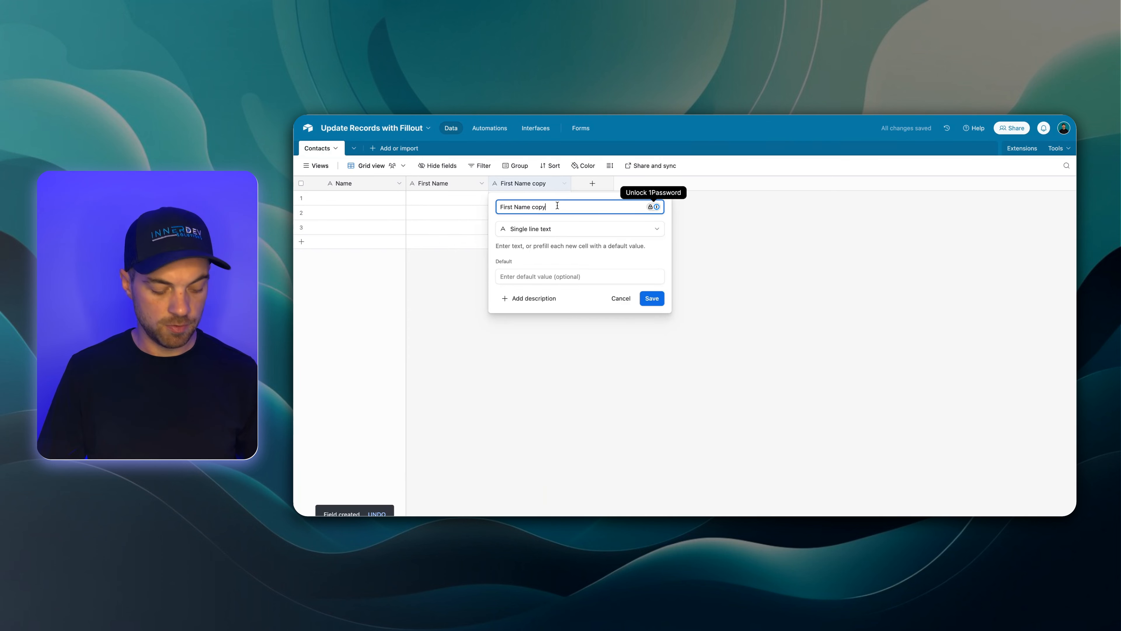
key("super+a")
type("Last Name")
key("Return")
Add an Email-type field named Email after the Last Name field
left_click(592, 183)
type("em")
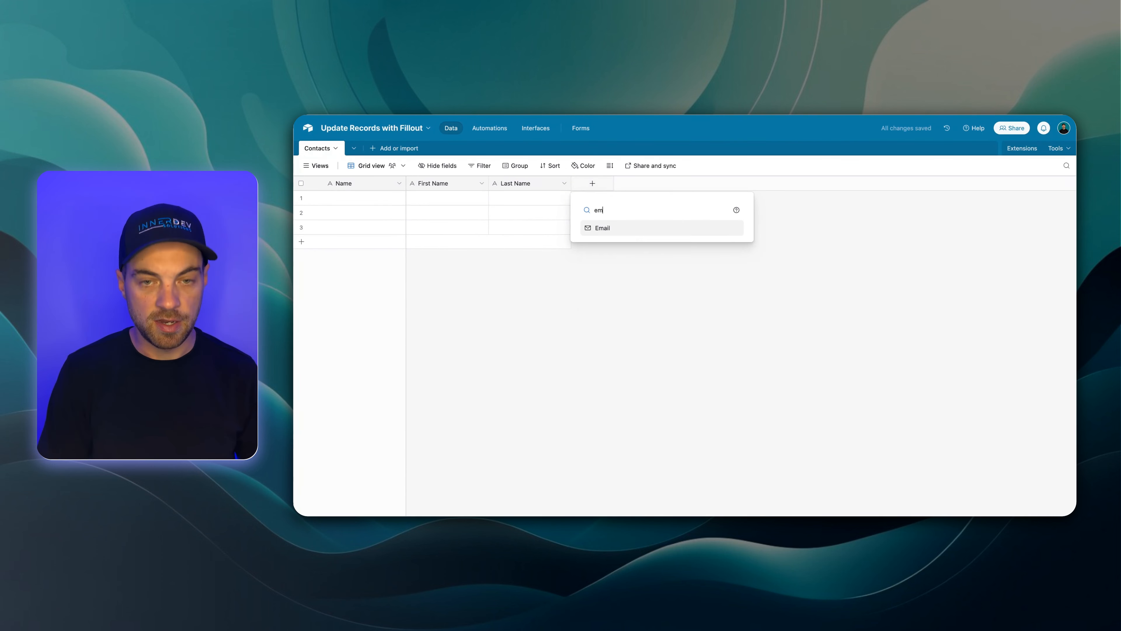
type("ai")
left_click(608, 230)
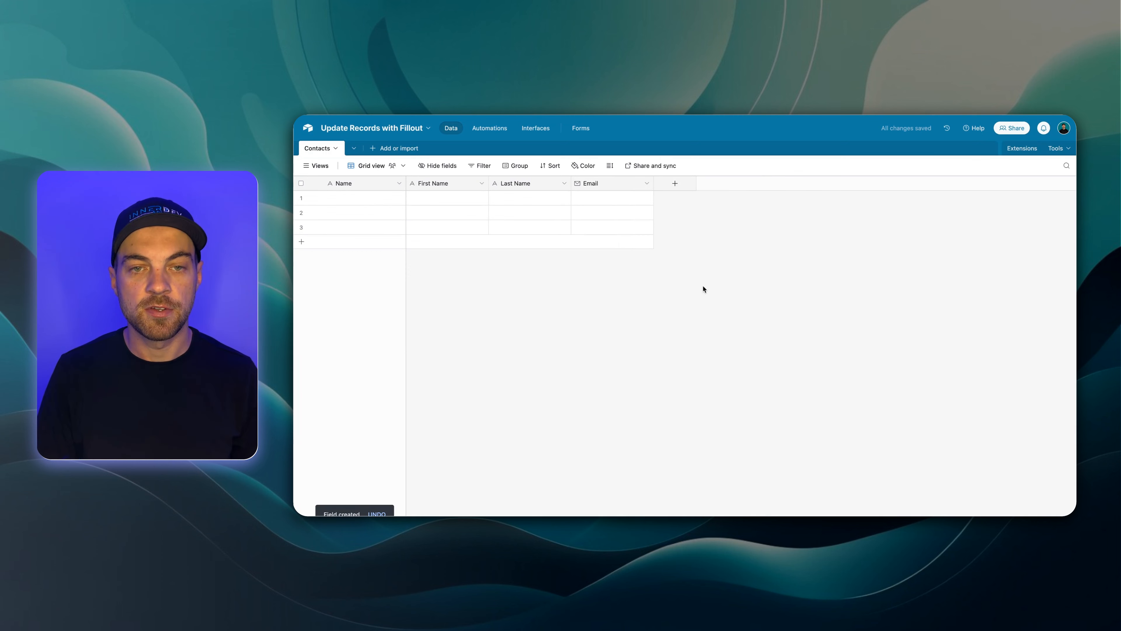
Add a single line text field named Company after the Email field
left_click(690, 190)
type("text")
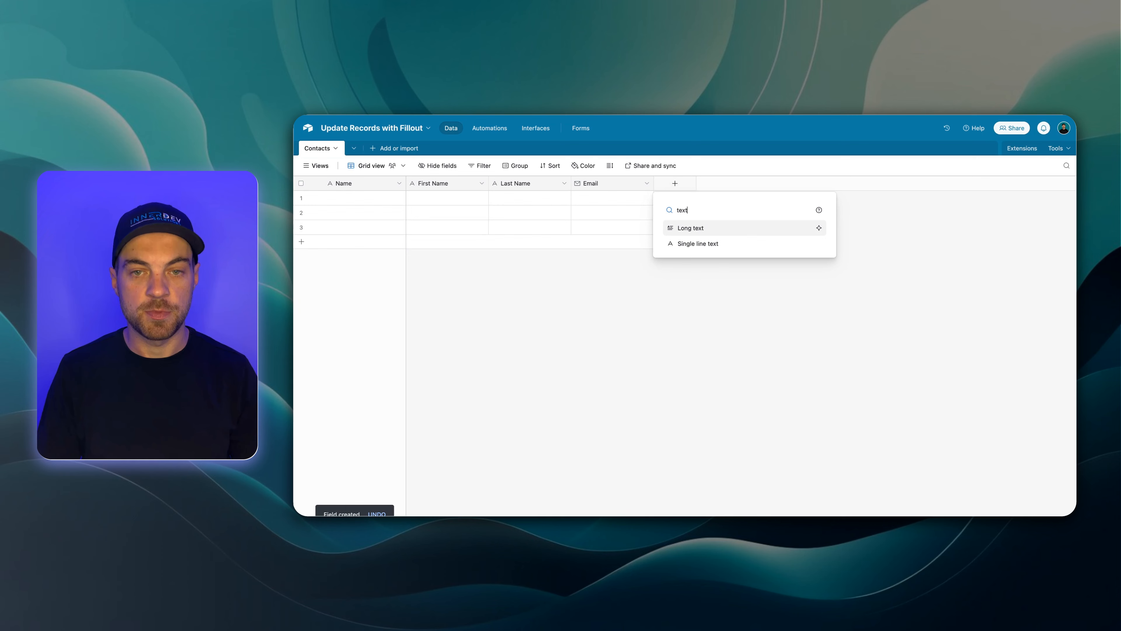
left_click(705, 243)
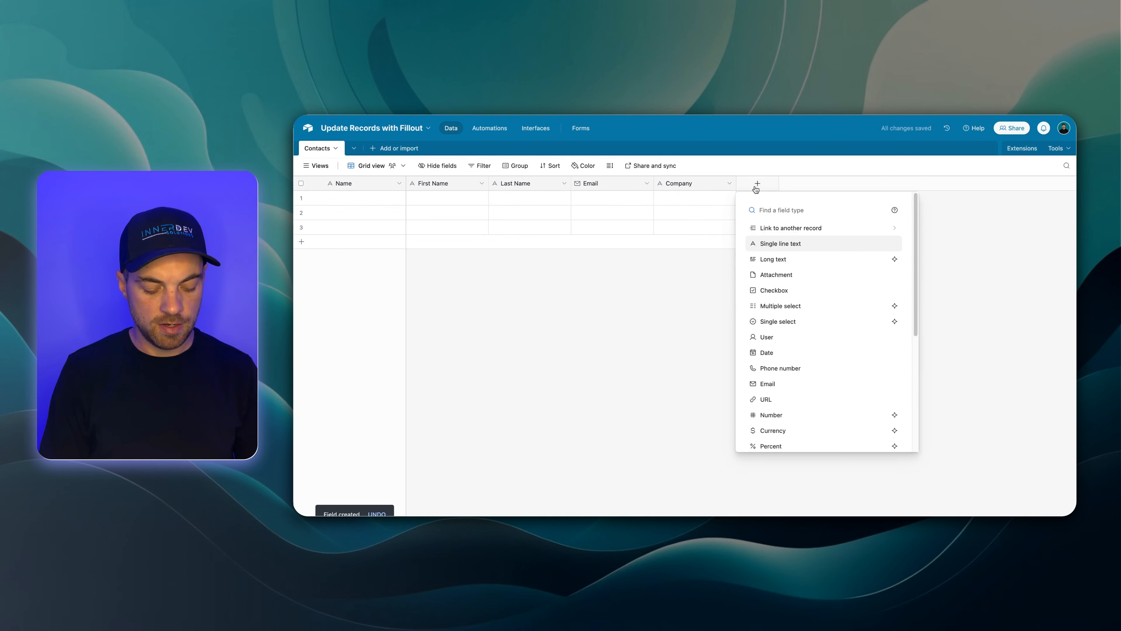
Add a single line text field named Job Title after the Company field
type("text")
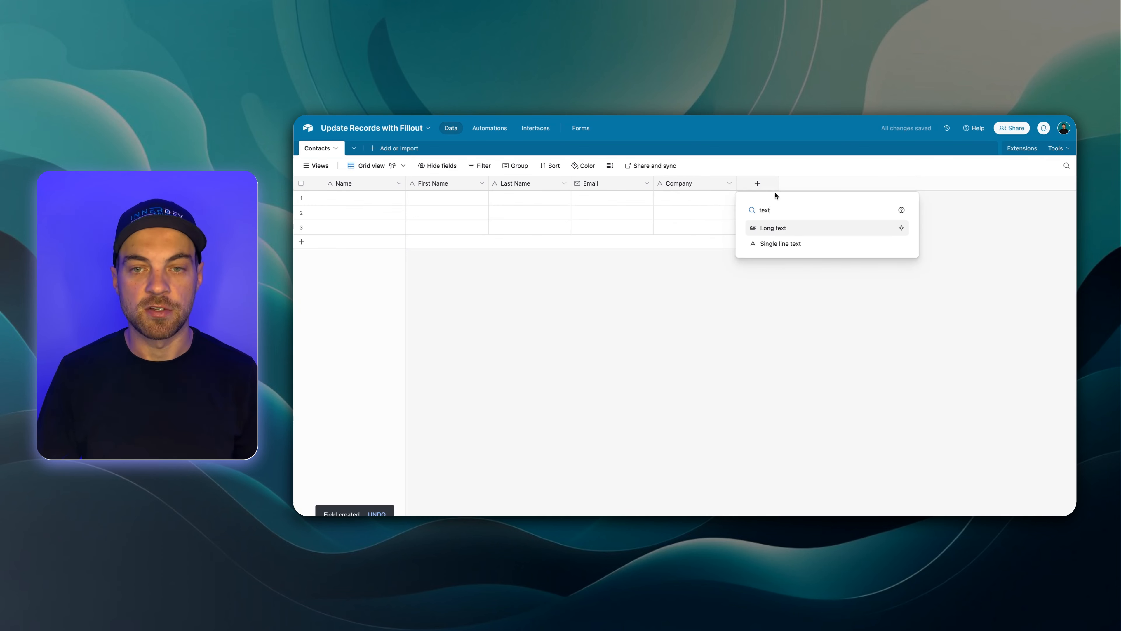
left_click(780, 243)
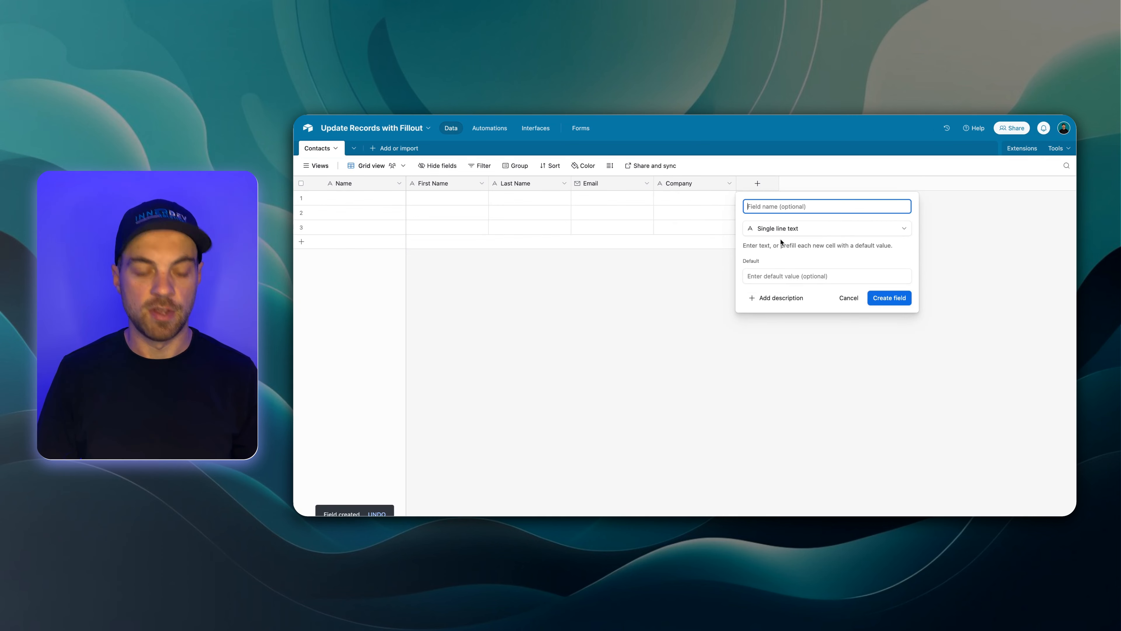
type("Job Title")
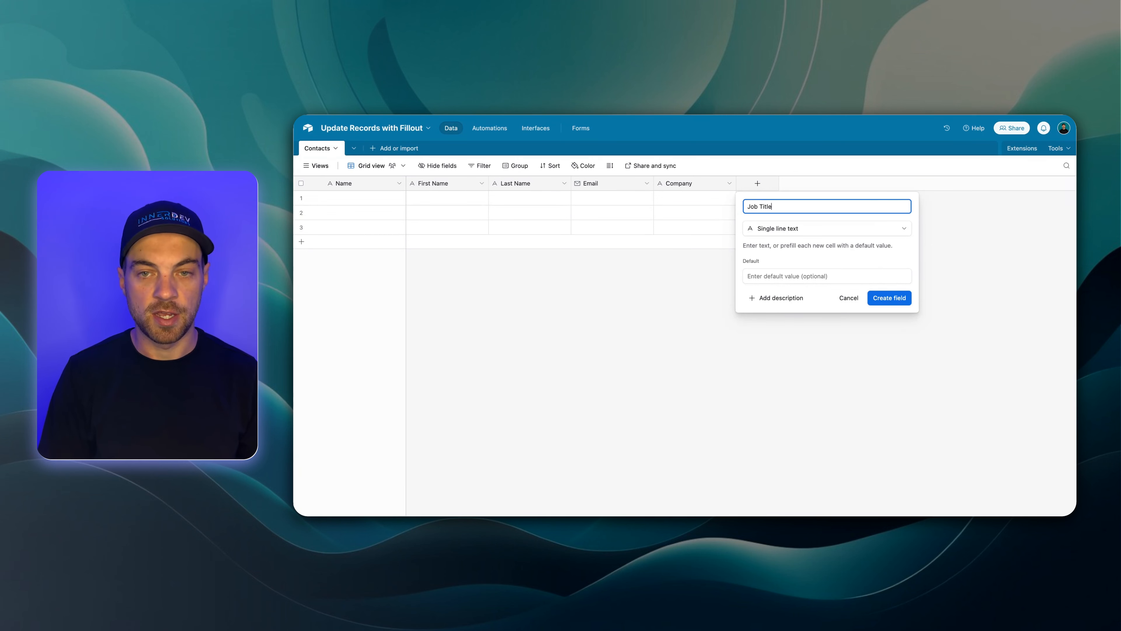
key("Return")
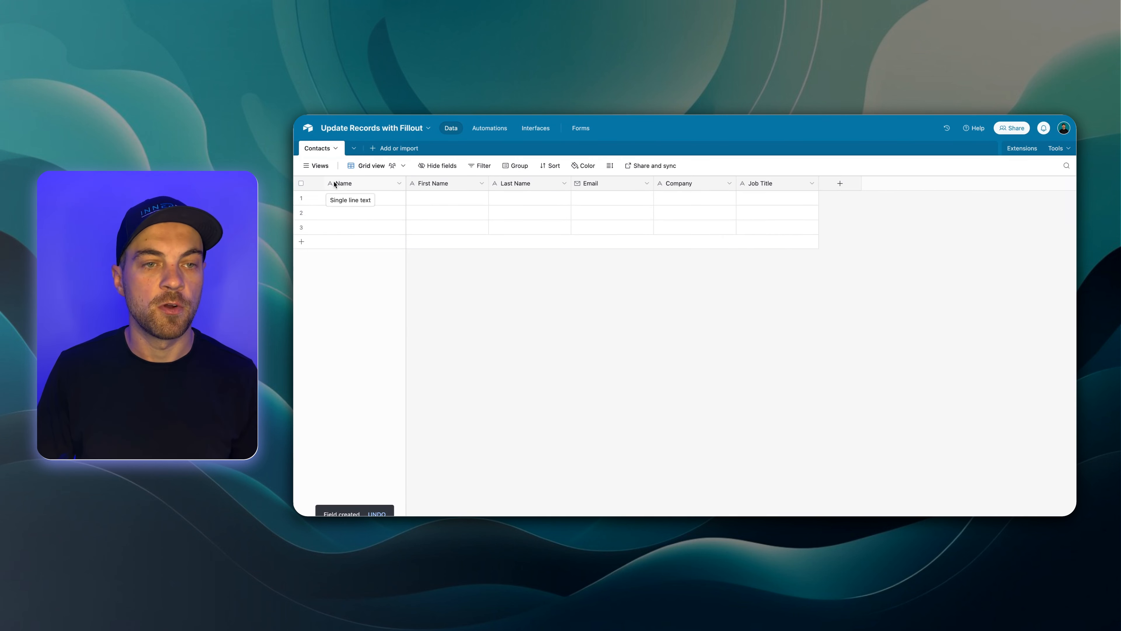
Rename the primary Name field Contact ID and change its field type to Formula
double_click(344, 183)
key("super+a")
type("Co")
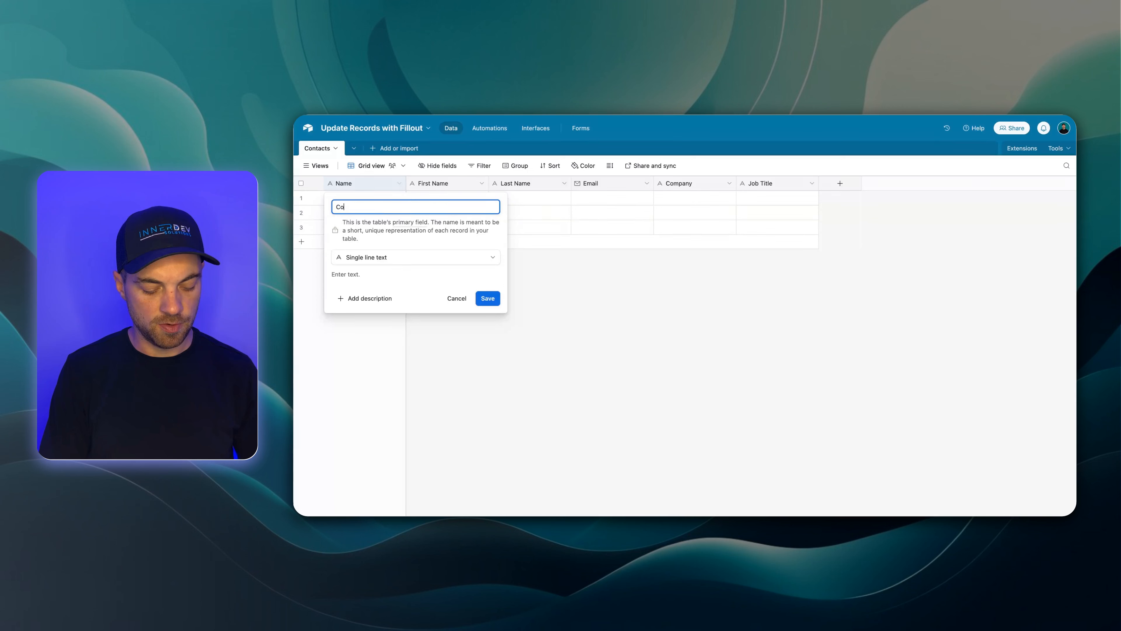
left_click(410, 258)
type("form")
left_click(397, 283)
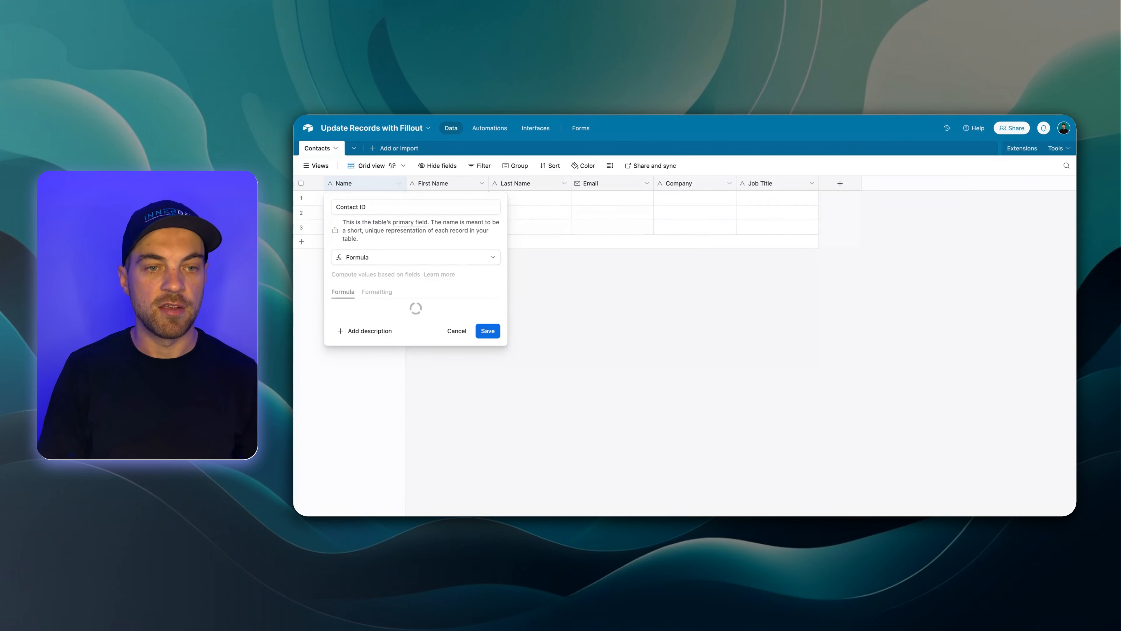
Enter the Contact ID formula CONCATENATE({First Name}, " ", {Last Name}, " - ", Company) and save the field
type("concat")
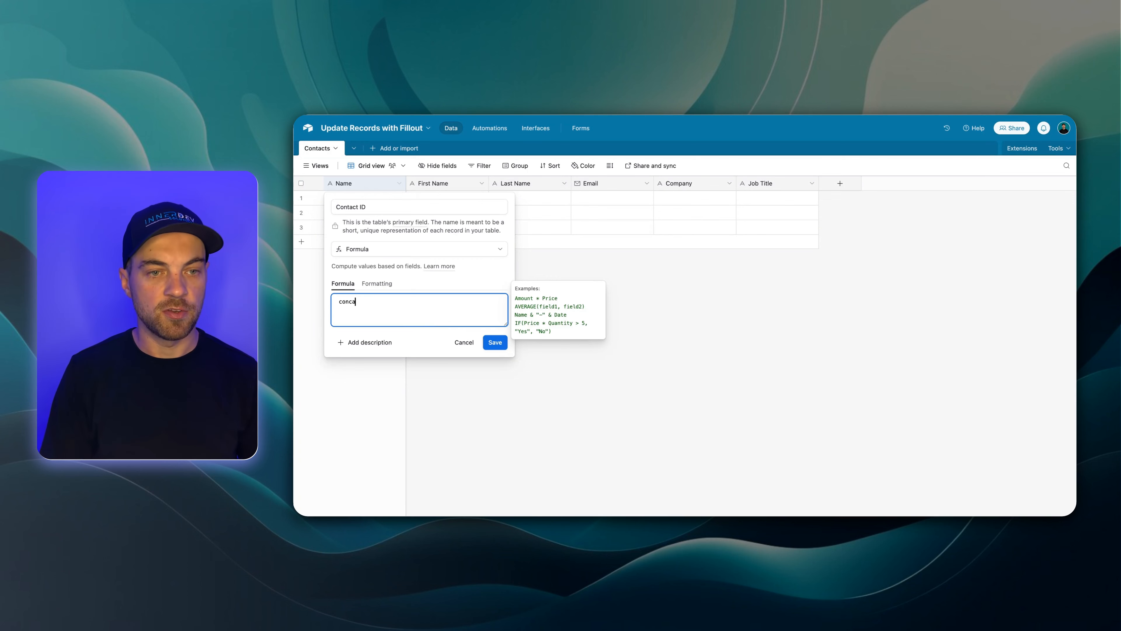
key("Tab")
type("first")
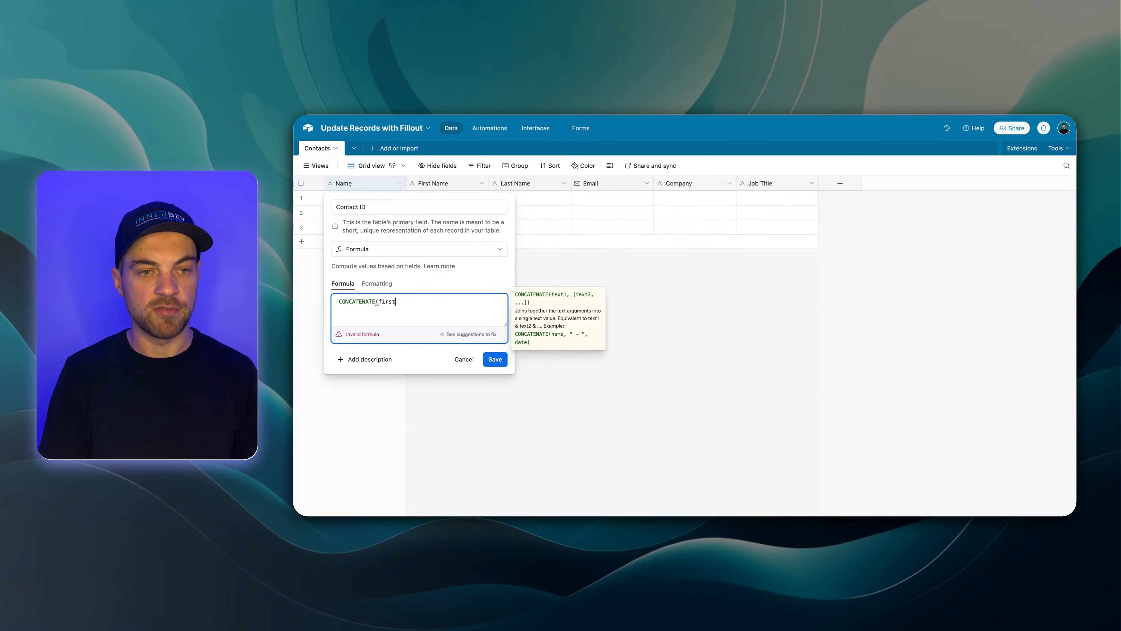
key("Tab")
type(", \"")
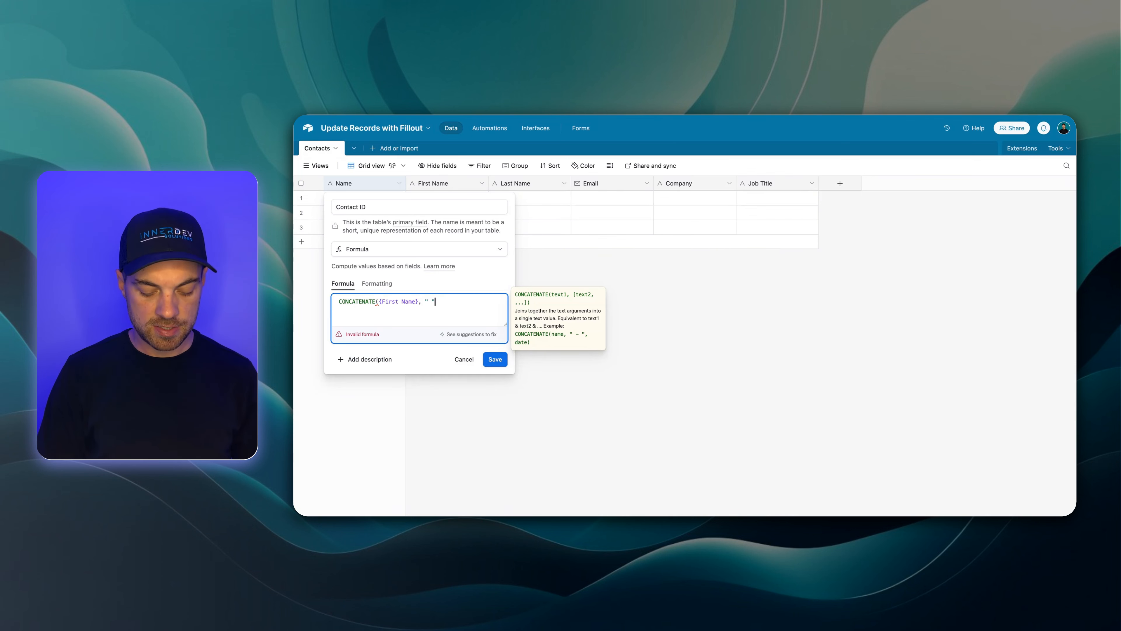
type(" \", last")
key("Tab")
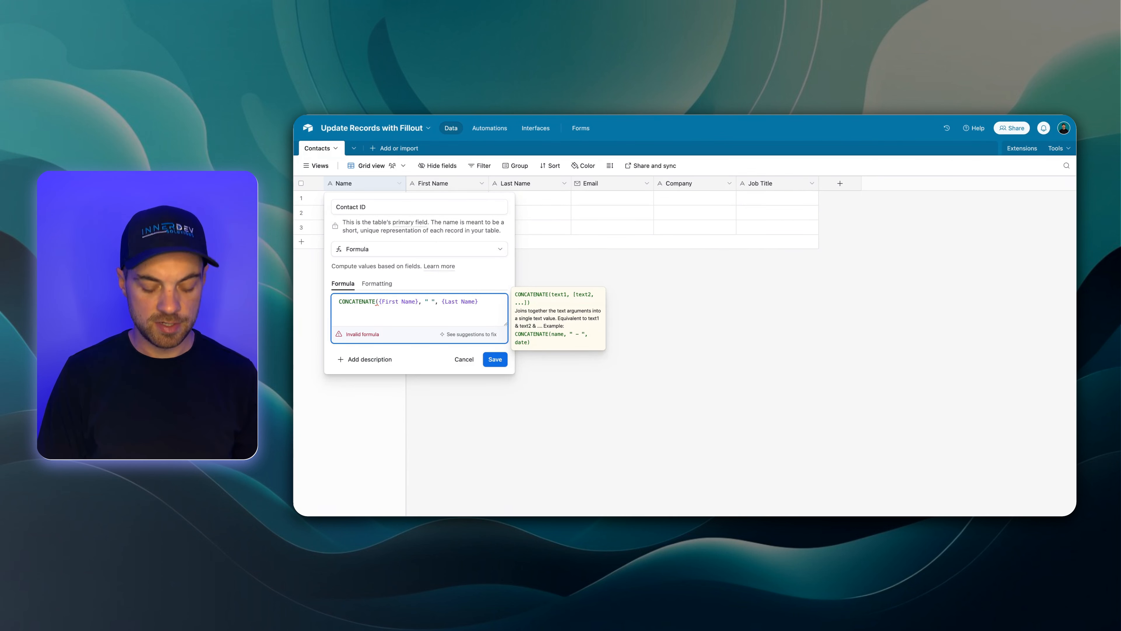
type(", \" - ")
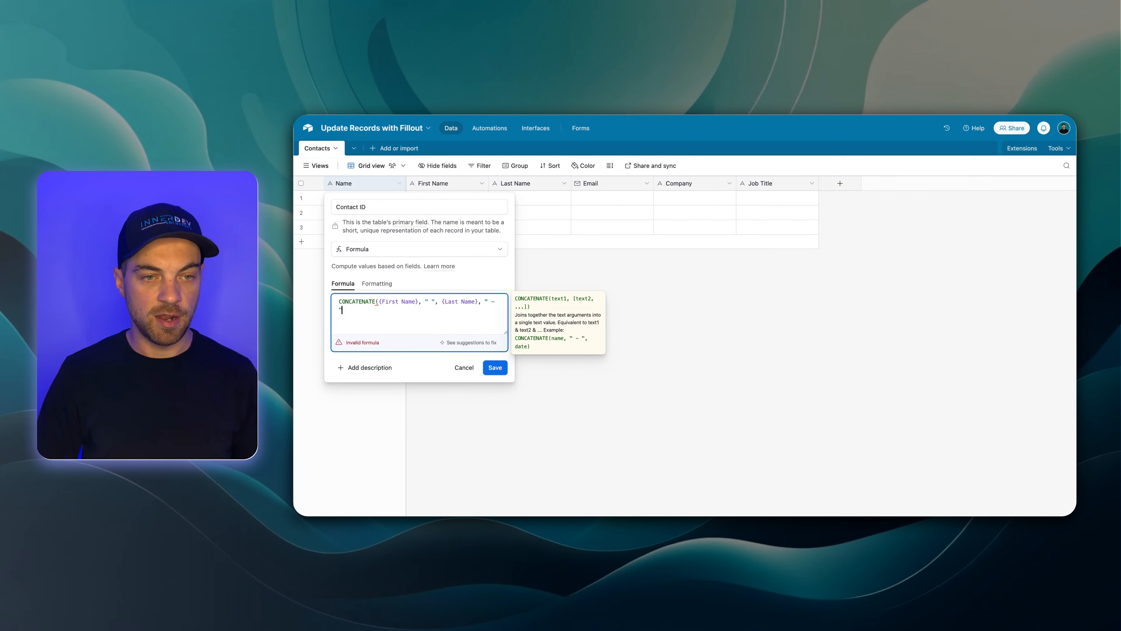
type(", com")
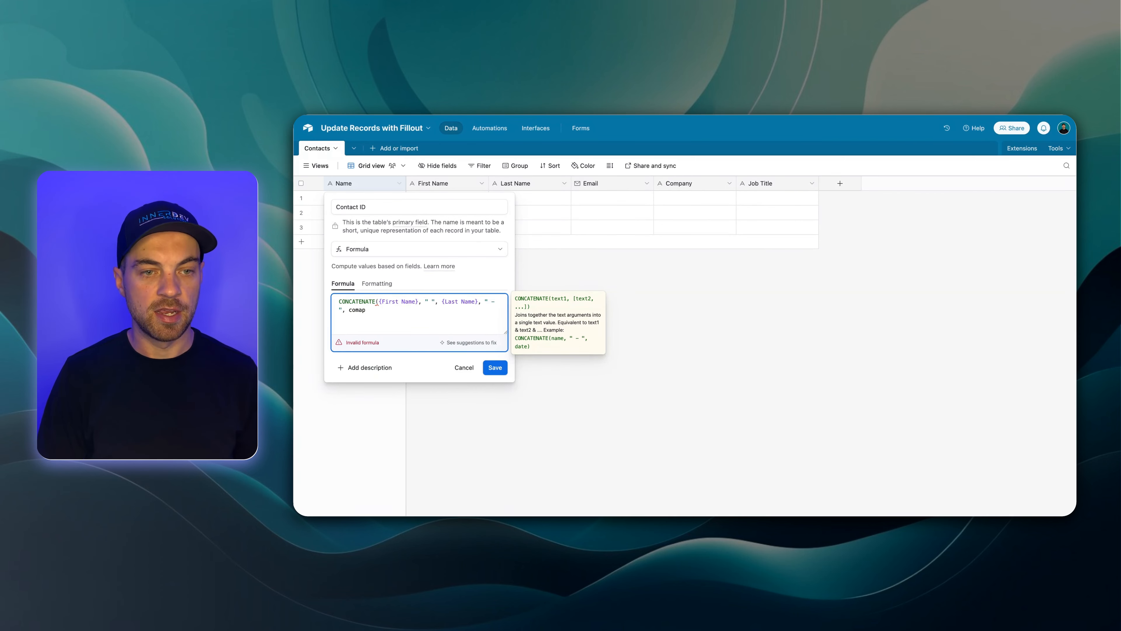
type("a")
key("BackSpace")
key("Tab")
type(")")
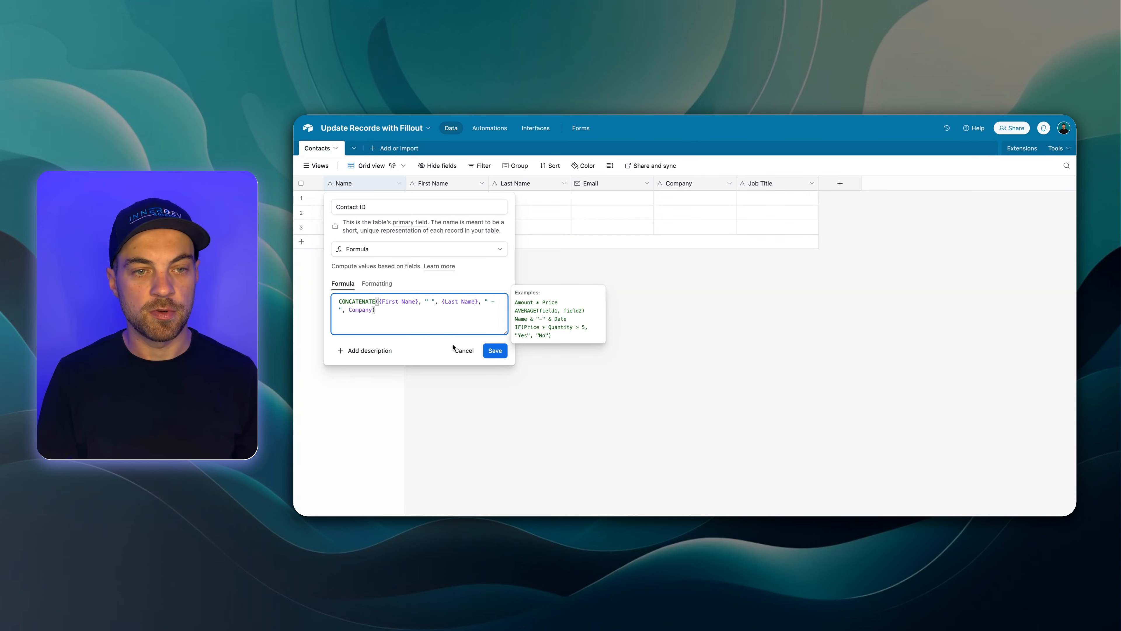
left_click(495, 350)
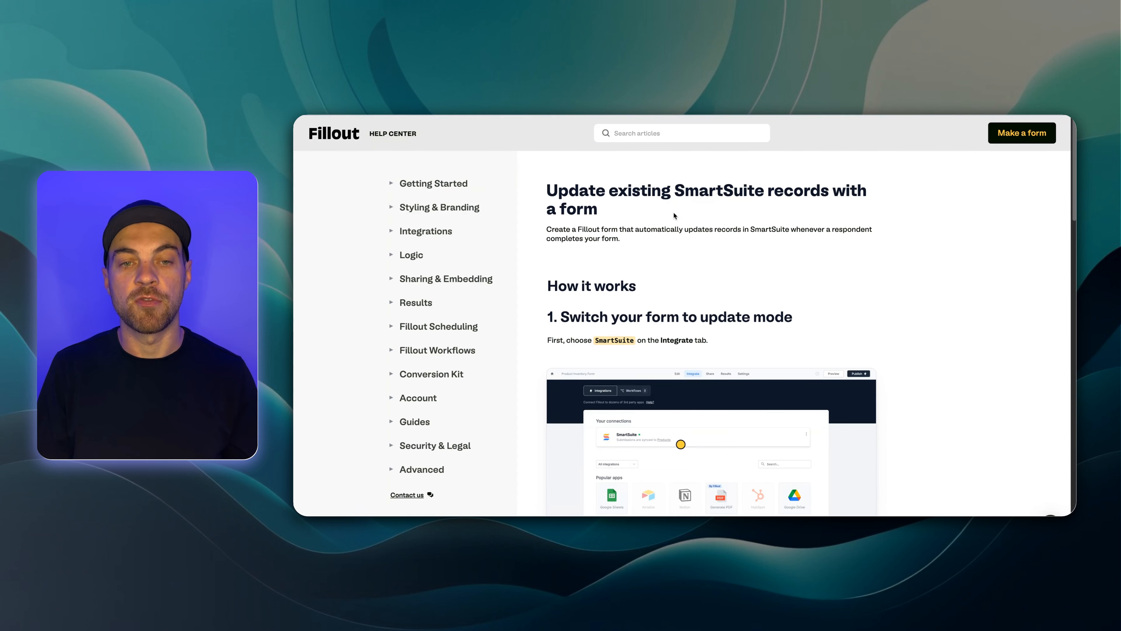
scroll(677, 215, "down", 6)
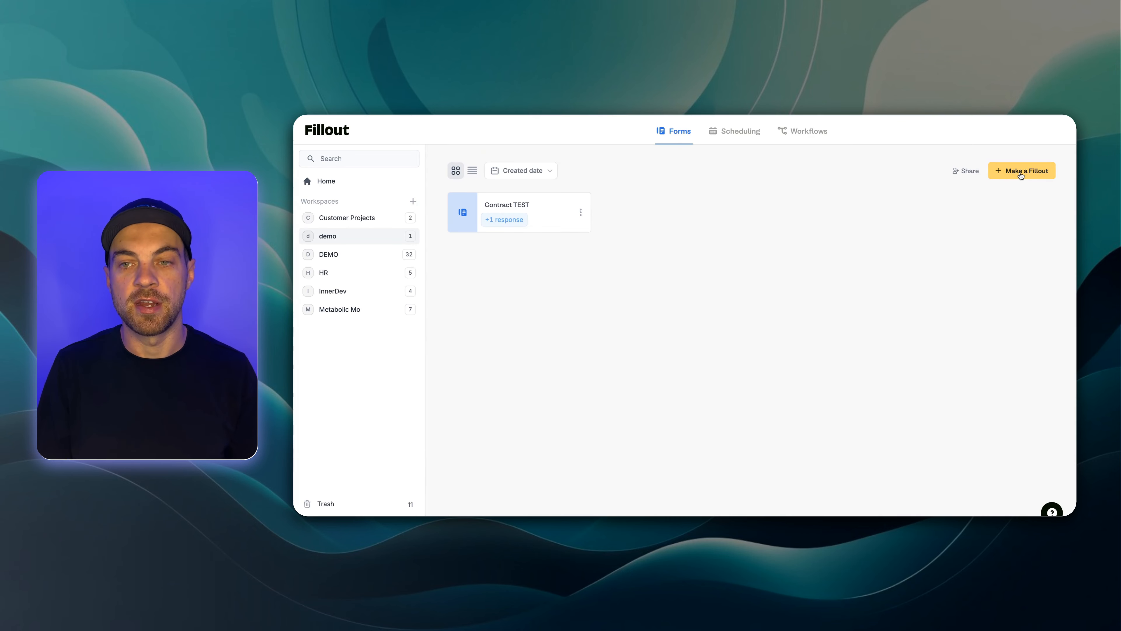
In Fillout, start a new form connected to Airtable in the demo workspace and give it the Light theme
left_click(1007, 168)
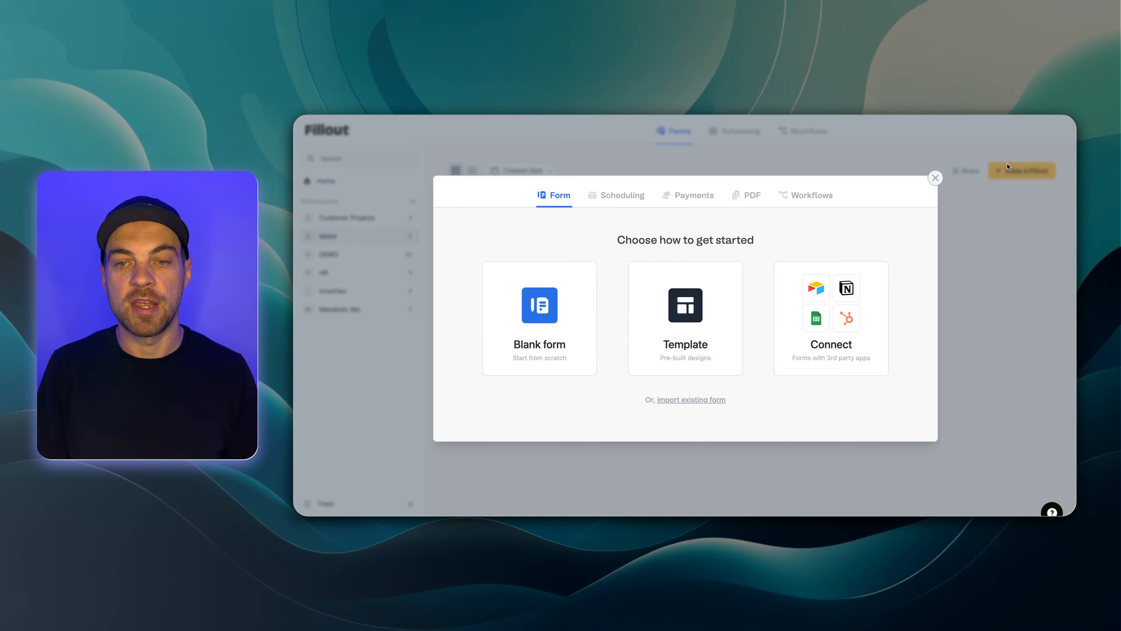
left_click(863, 310)
left_click(552, 247)
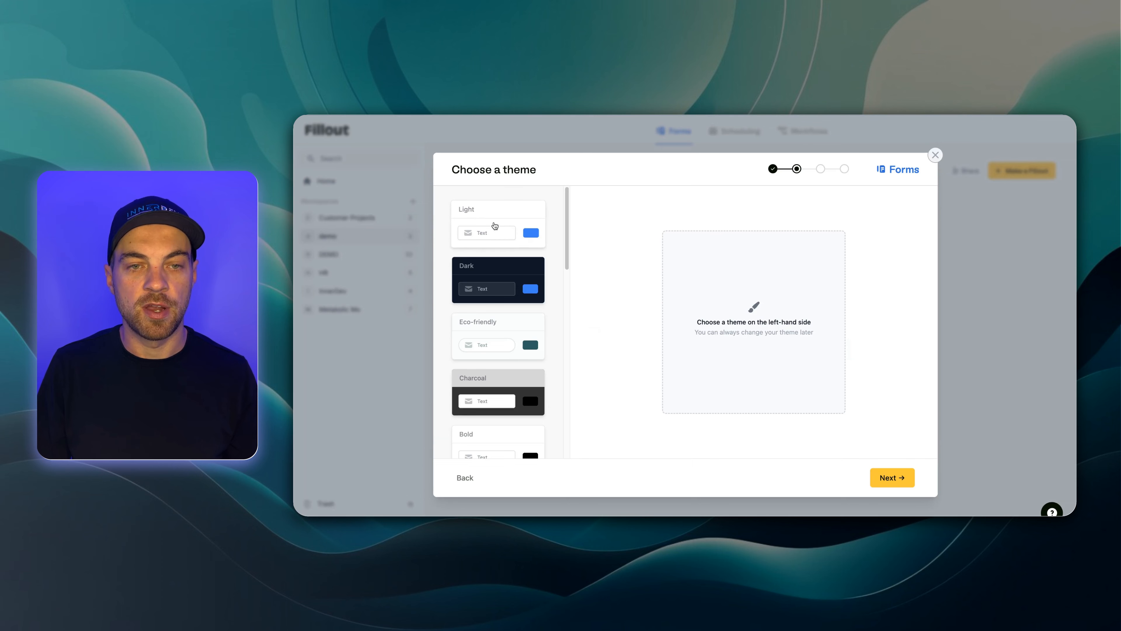
left_click(493, 225)
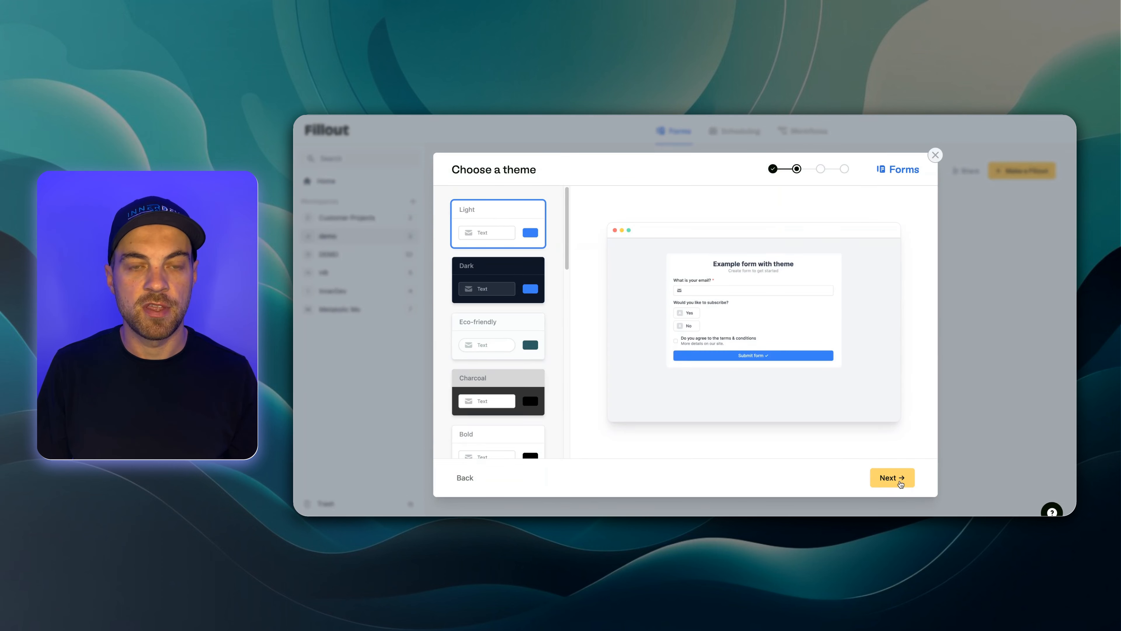
left_click(900, 483)
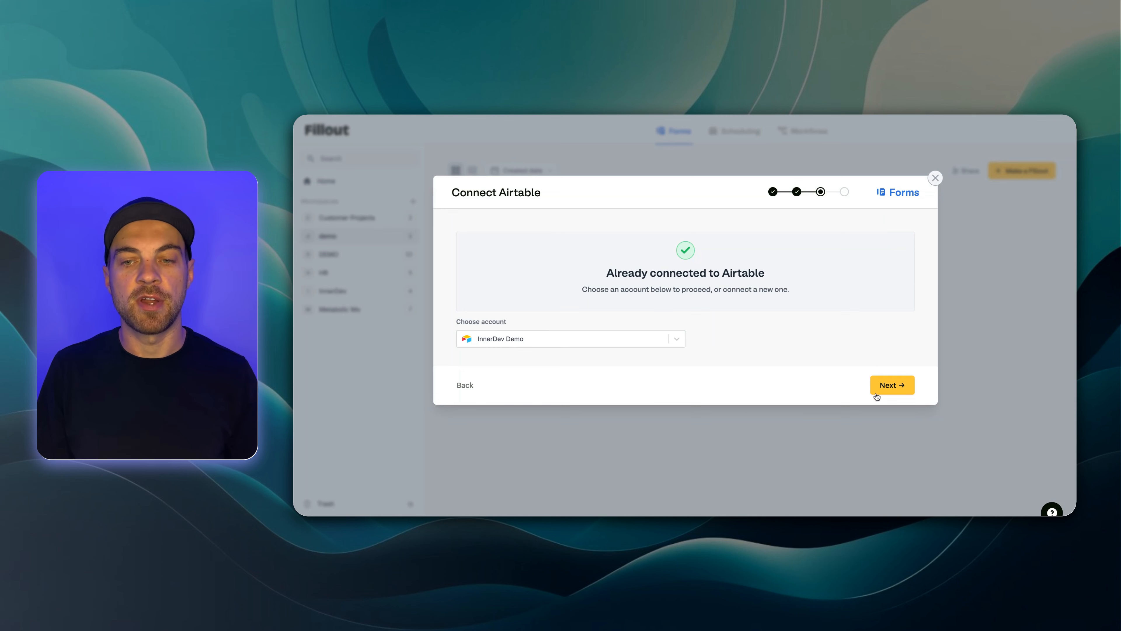
Connect the form to the Contacts table of the Update Records with Fillout base and create it under the name My Airtable form
left_click(893, 385)
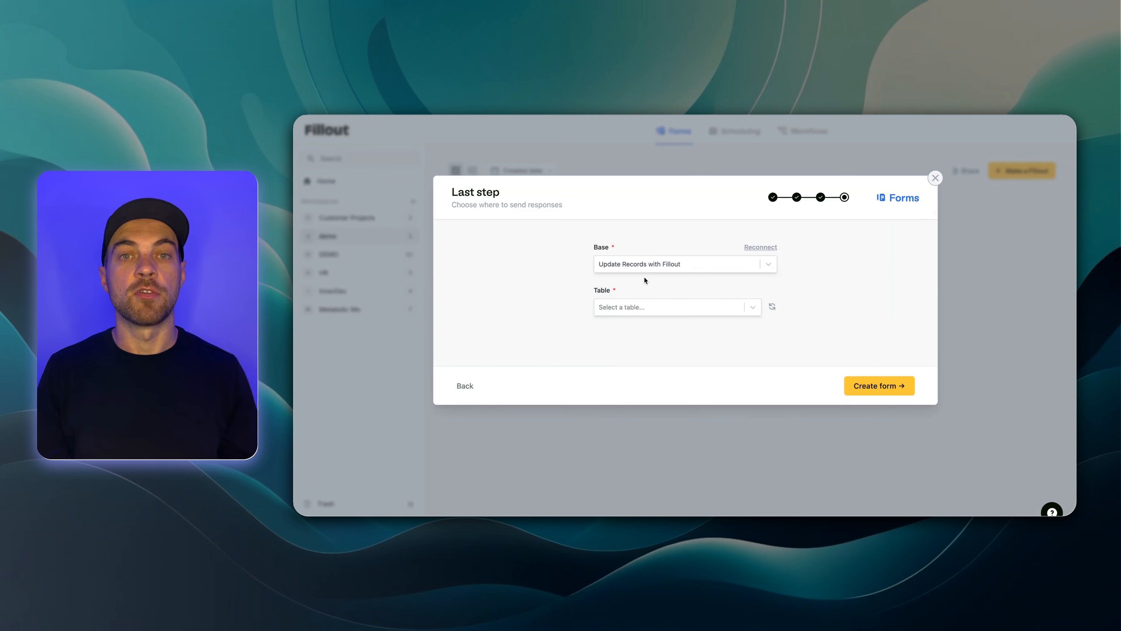
left_click(641, 309)
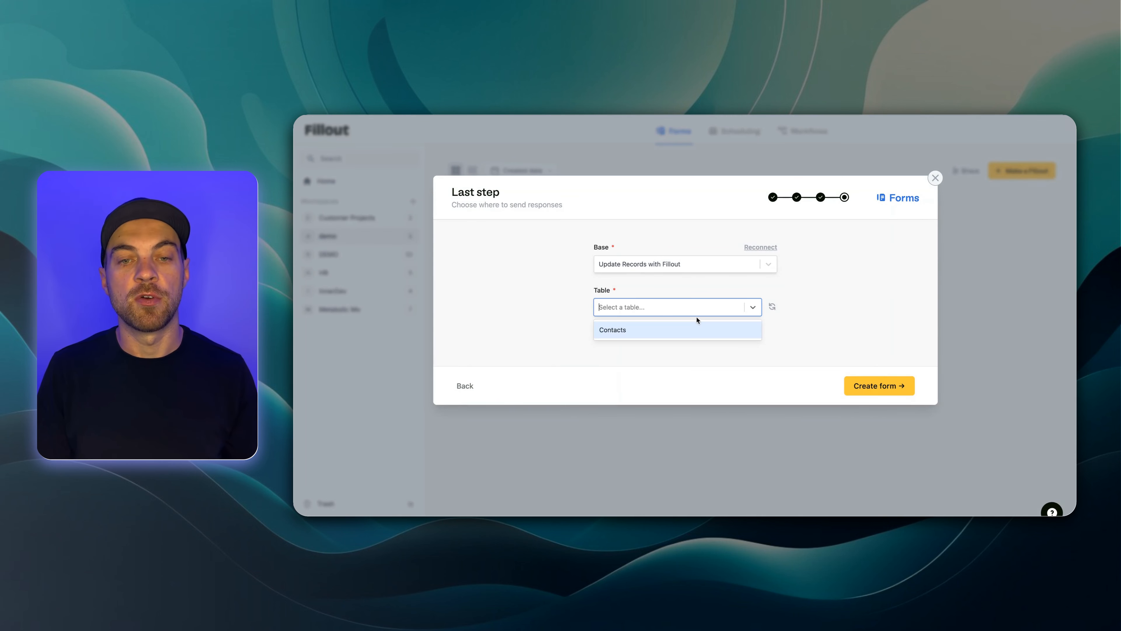
left_click(648, 329)
left_click(894, 391)
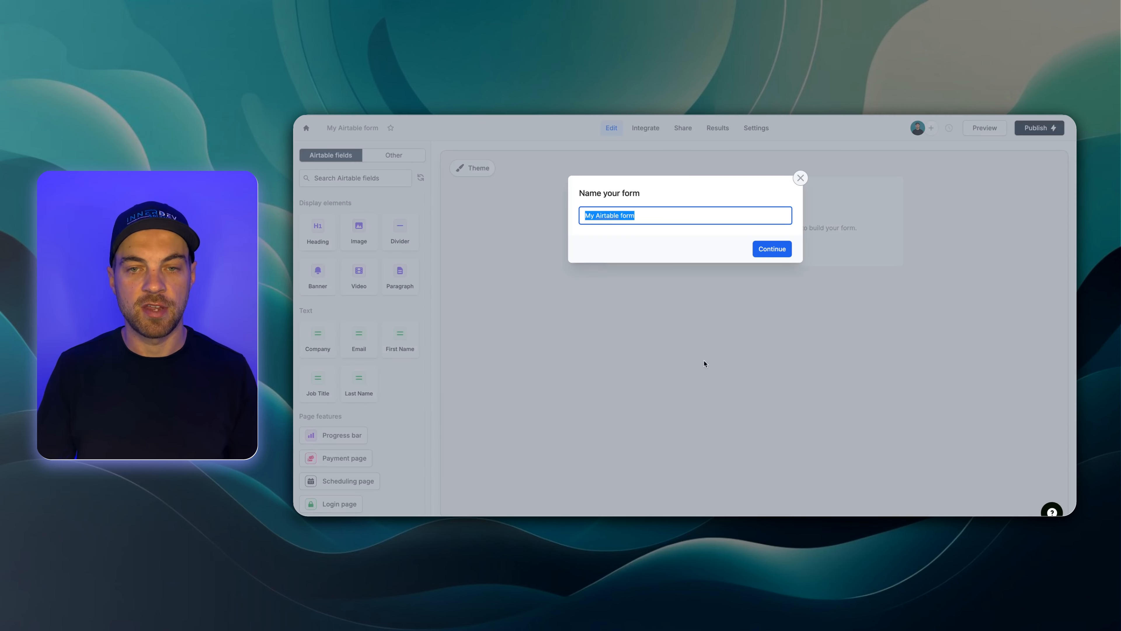
left_click(759, 249)
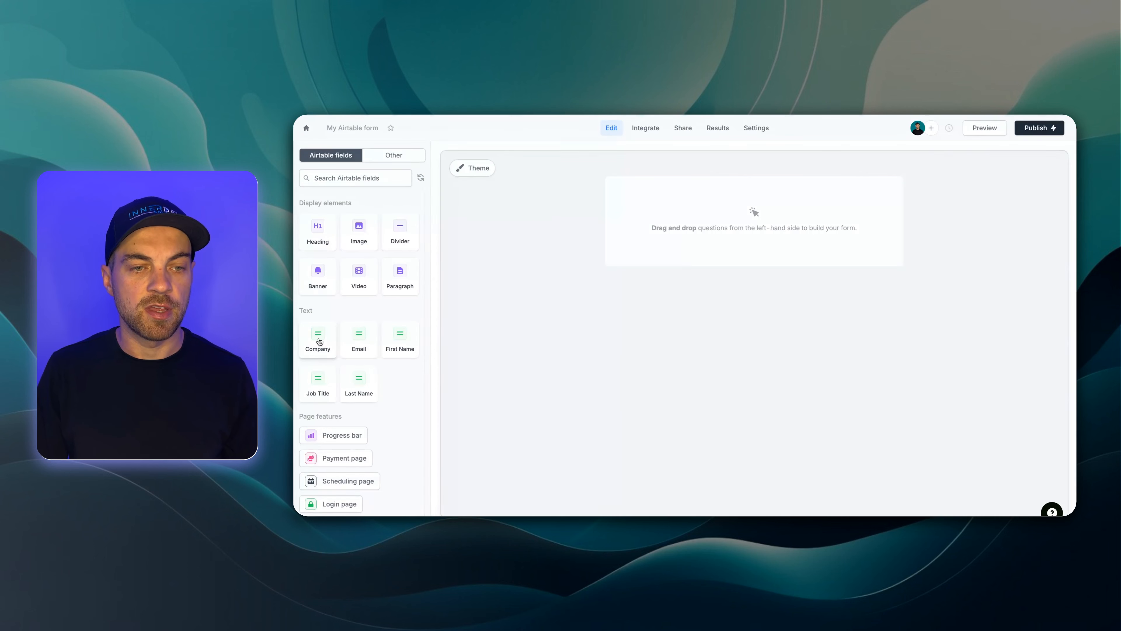
Add the Company, First Name, Last Name, Email and Job Title fields, pairing First Name with Last Name and Email with Job Title
left_click(320, 341)
left_click(364, 339)
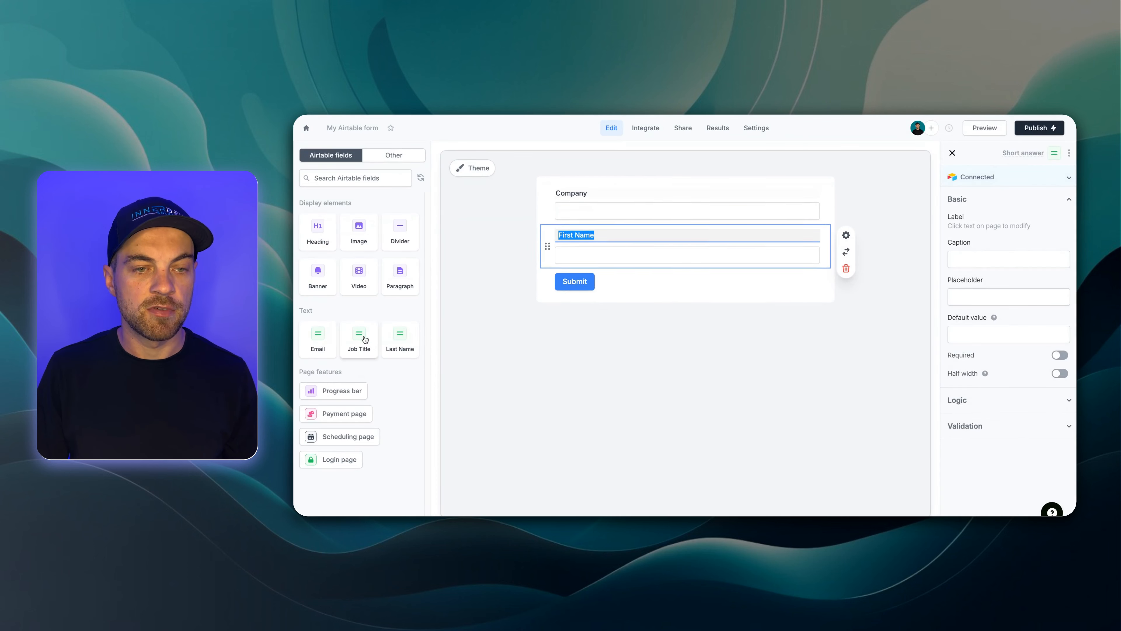
left_click(398, 342)
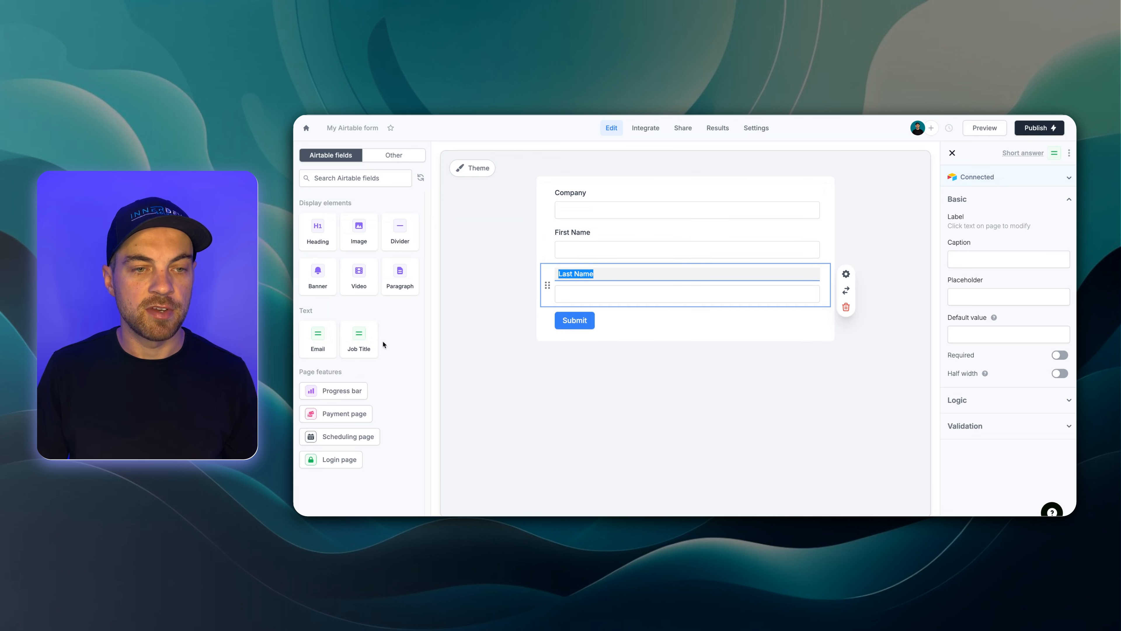
left_click(329, 345)
left_click(358, 340)
left_click_drag(649, 267, 785, 244)
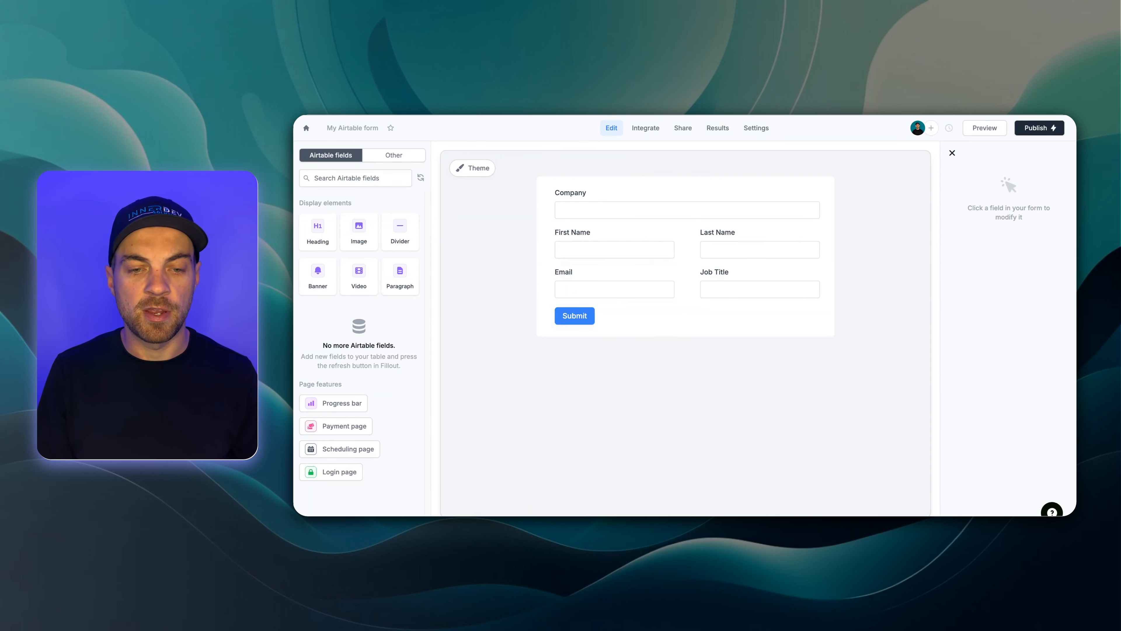
Look over the ending types and available elements for the form's Thank you page
left_click(584, 522)
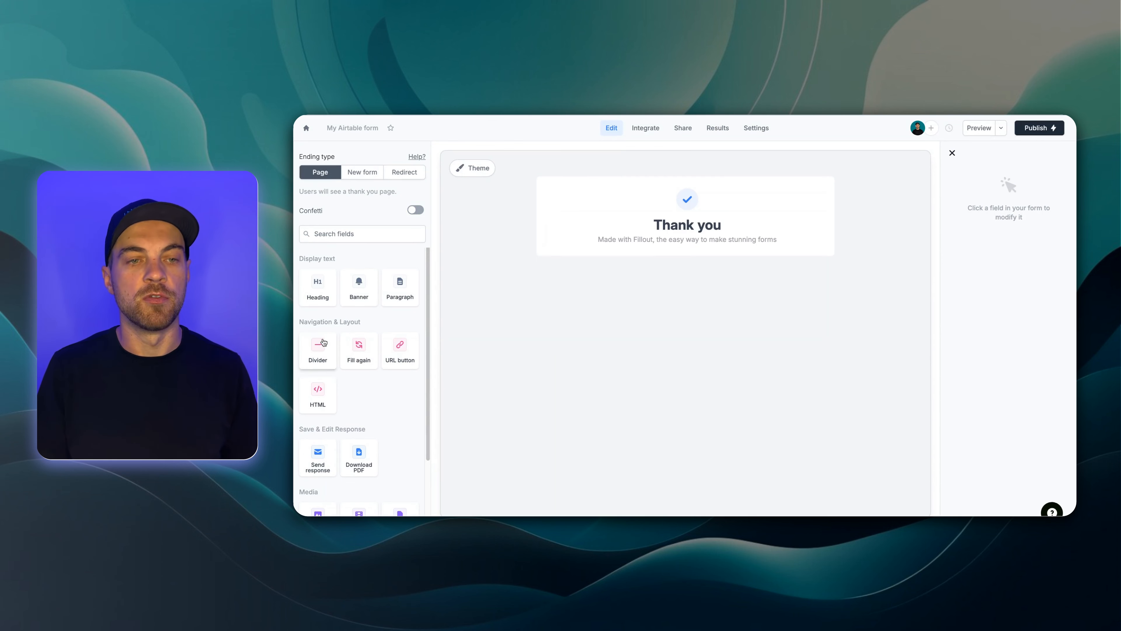
scroll(321, 340, "down", 2)
scroll(321, 341, "up", 1)
scroll(320, 365, "up", 2)
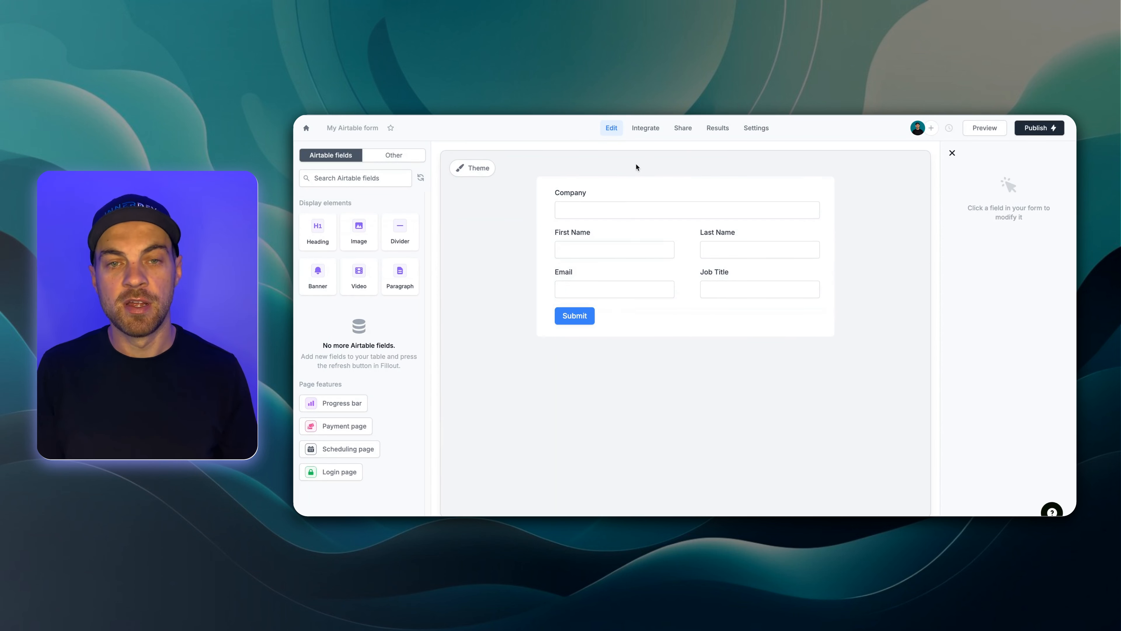
Set the form's Airtable integration to Update record and copy the formula for the unique record links
left_click(643, 132)
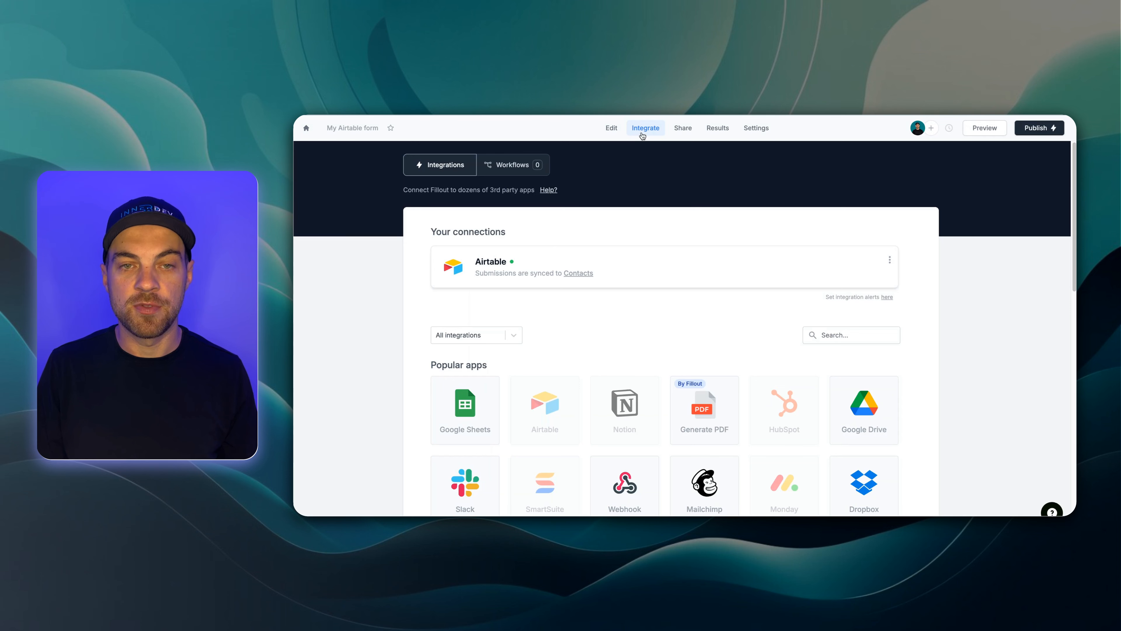
left_click(505, 256)
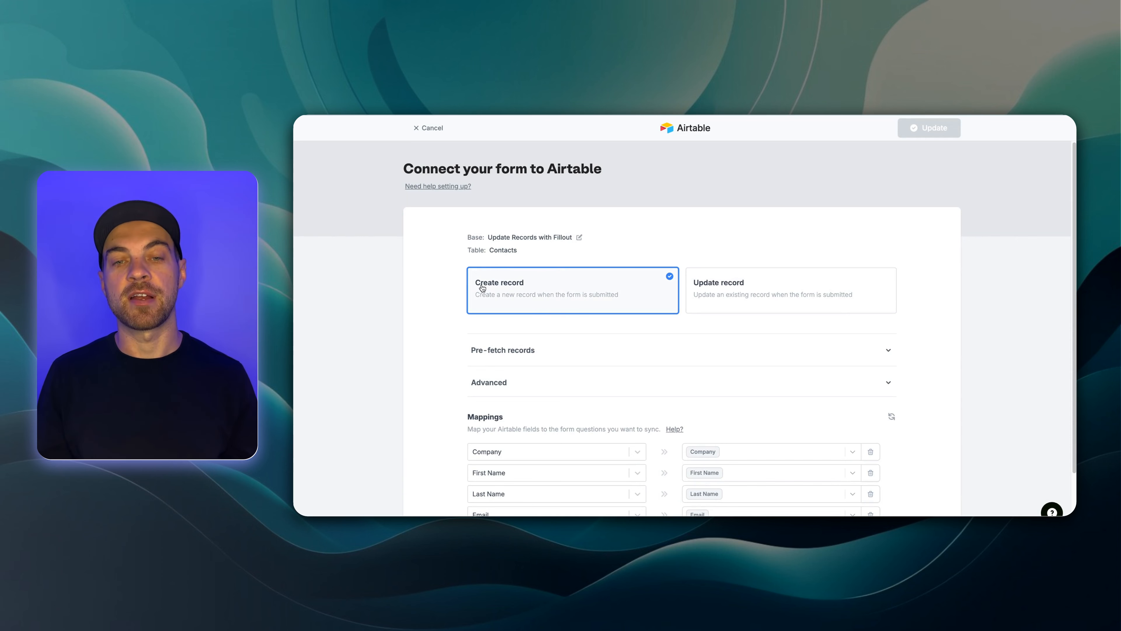
left_click(723, 288)
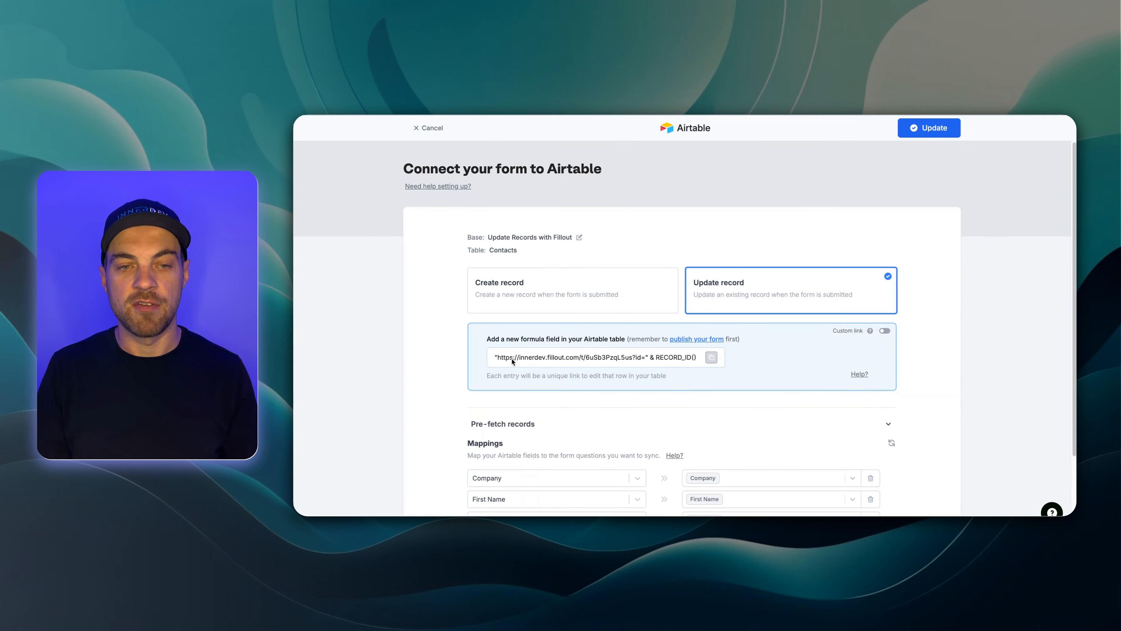
left_click(711, 359)
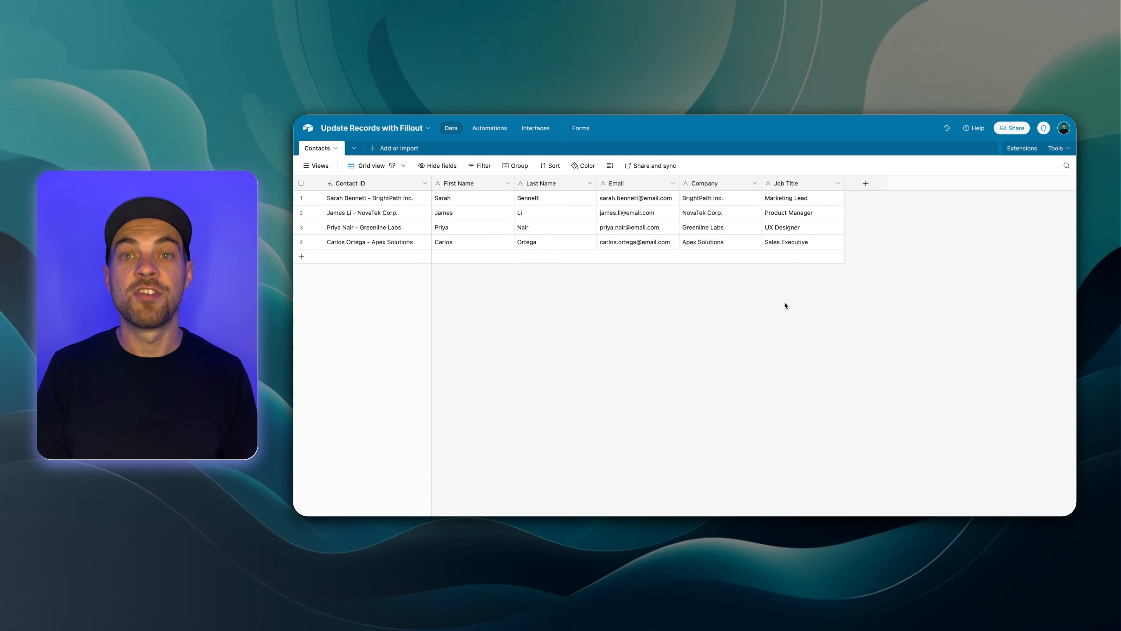
In Airtable, create a Formula field named Fillout Forms after Job Title using the copied Fillout link formula with RECORD_ID()
left_click(865, 183)
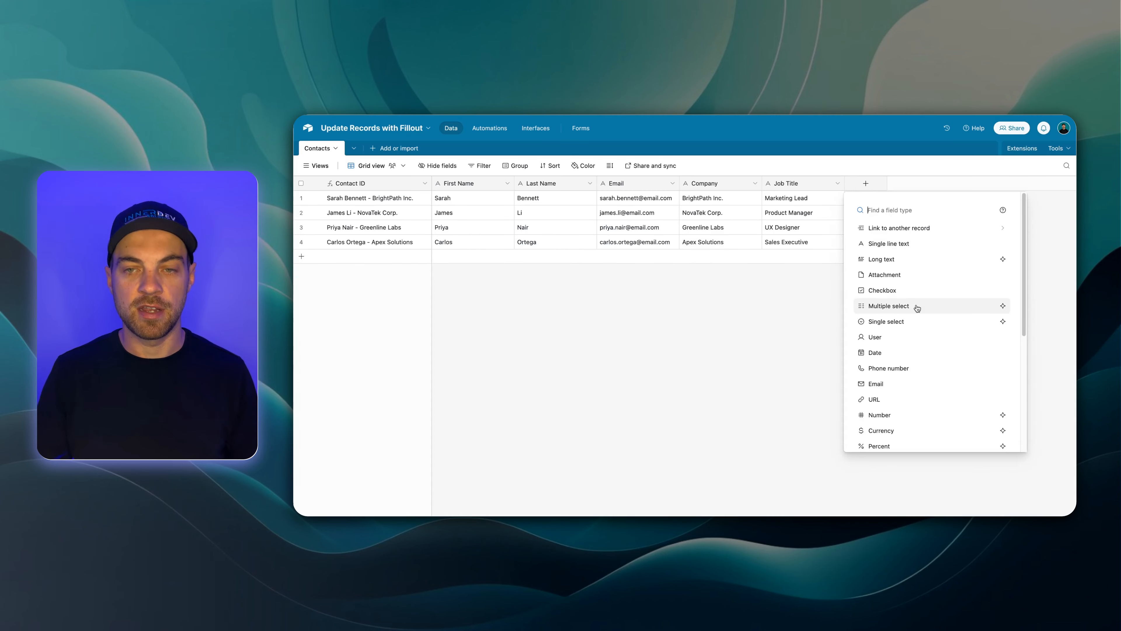
type("form")
left_click(904, 233)
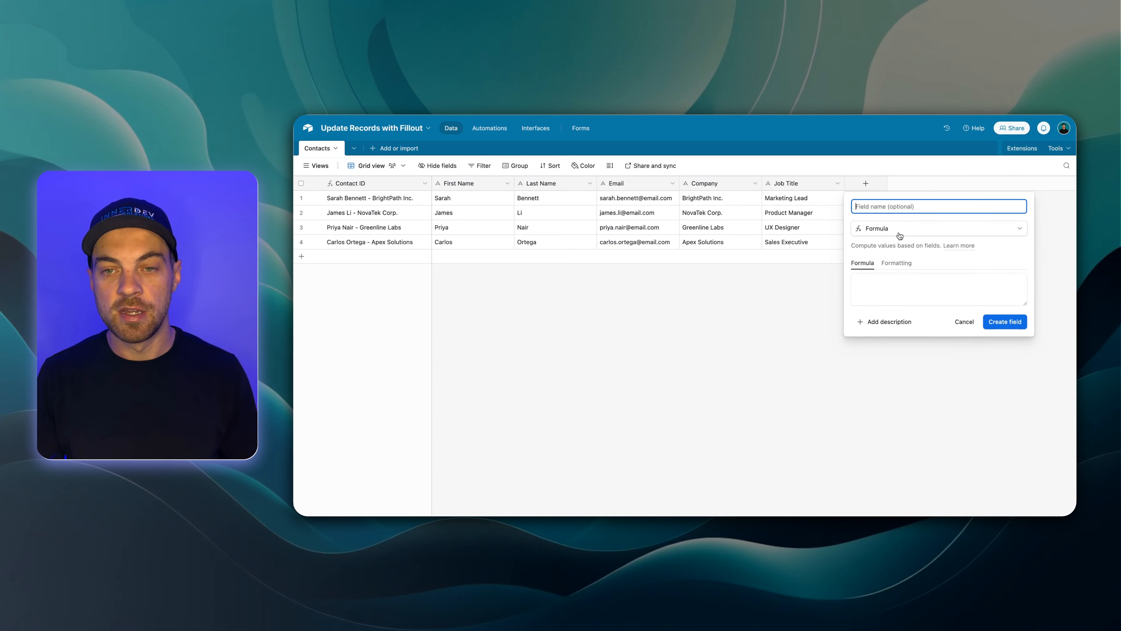
left_click(892, 294)
key("ctrl+v")
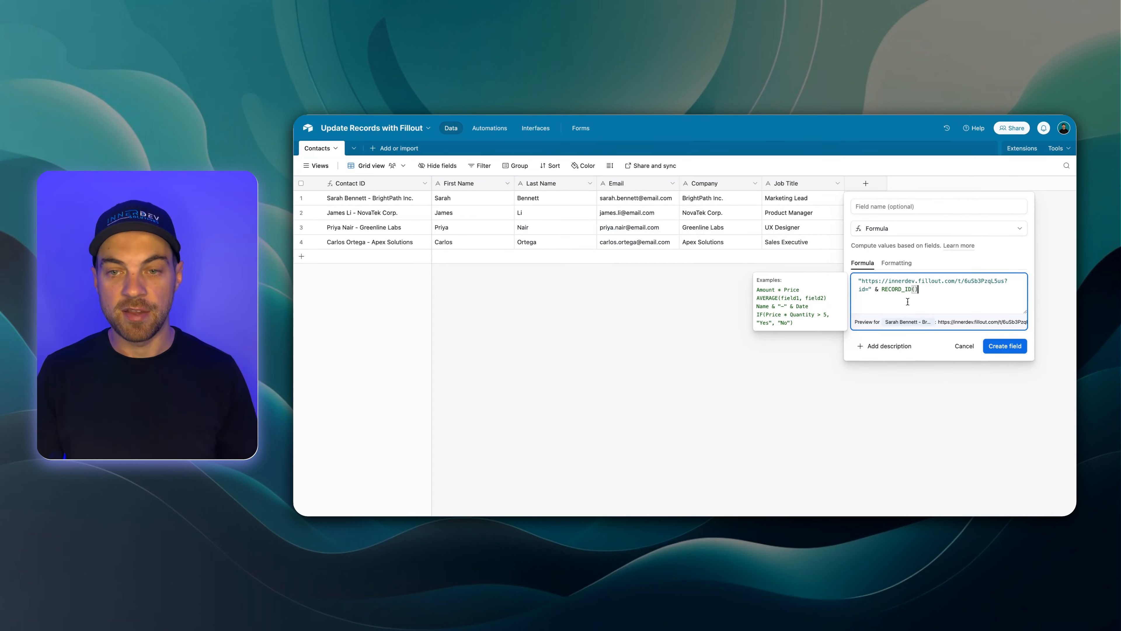
left_click(918, 208)
type("F")
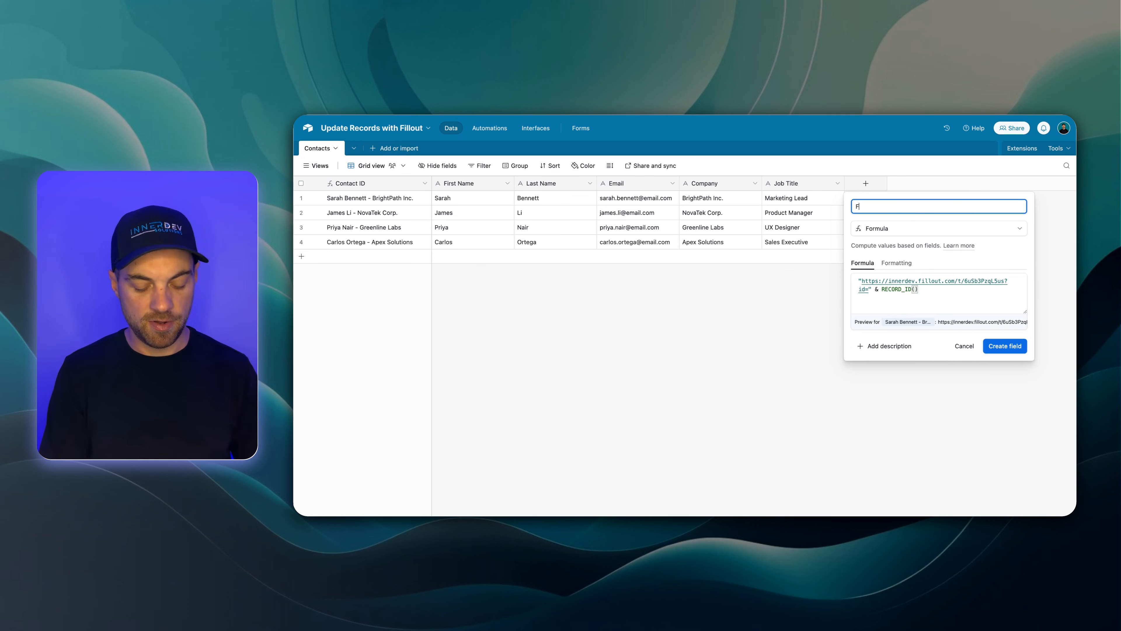
type("illout Forms")
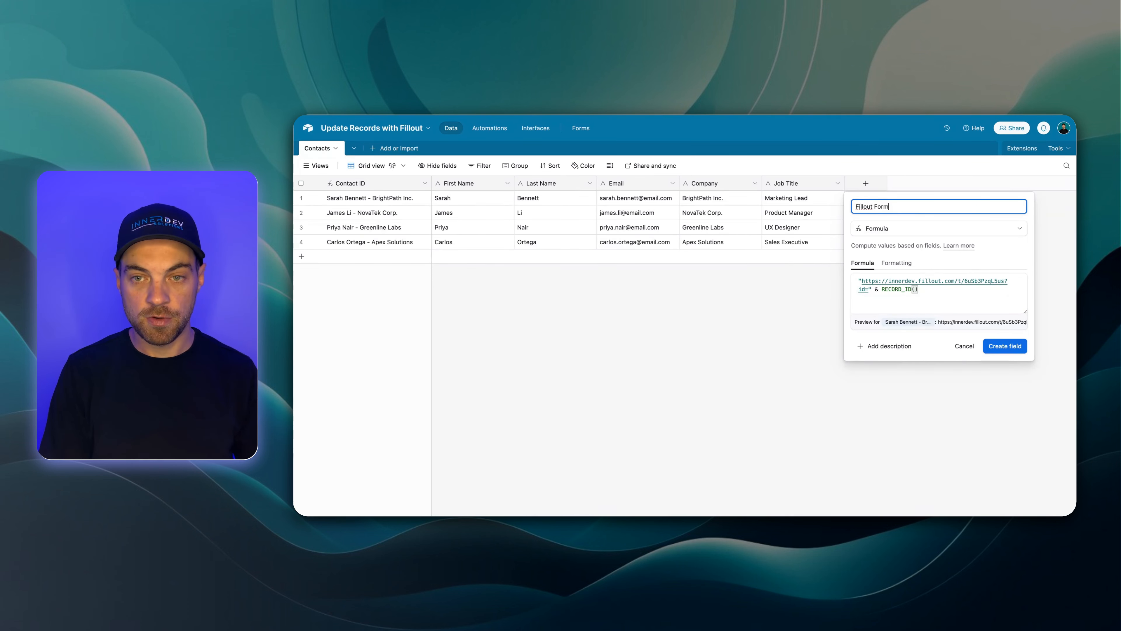
left_click(1004, 346)
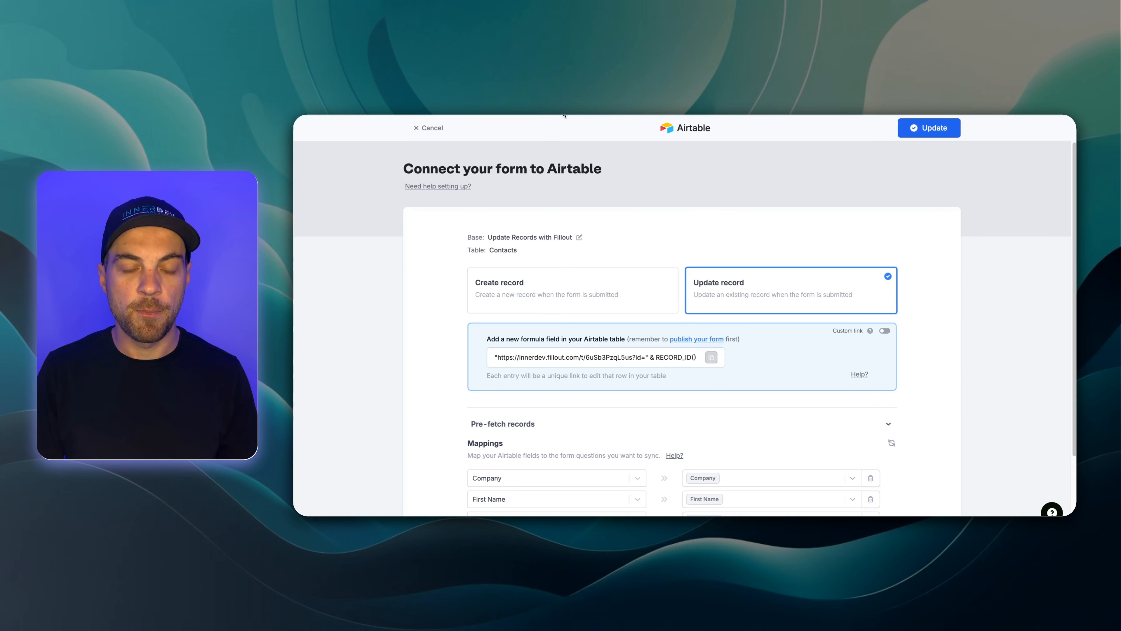
Save the updated Airtable integration in Fillout and return to editing the form
left_click(944, 133)
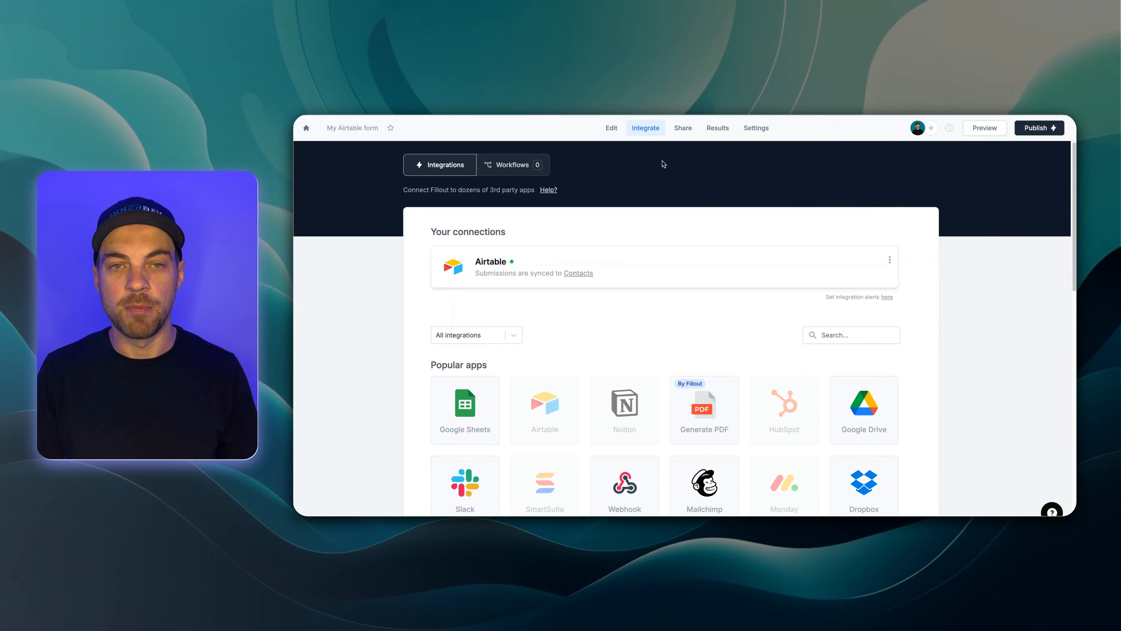
left_click(612, 130)
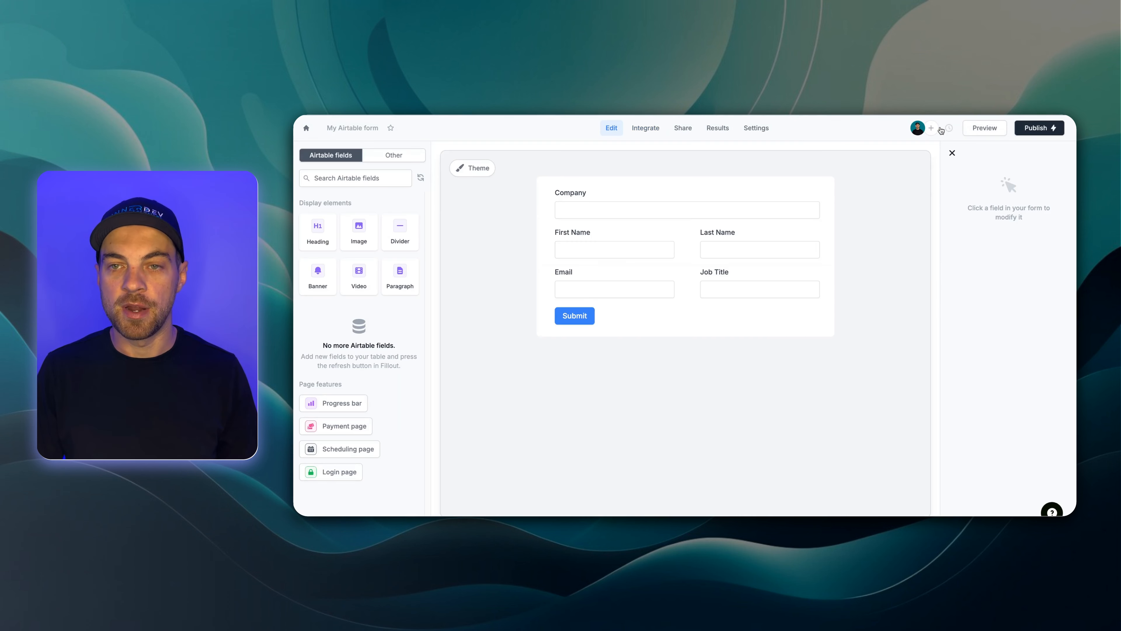
Preview the form with the BrightPath Inc. contact as the record to update and examine its prefilled fields
left_click(983, 128)
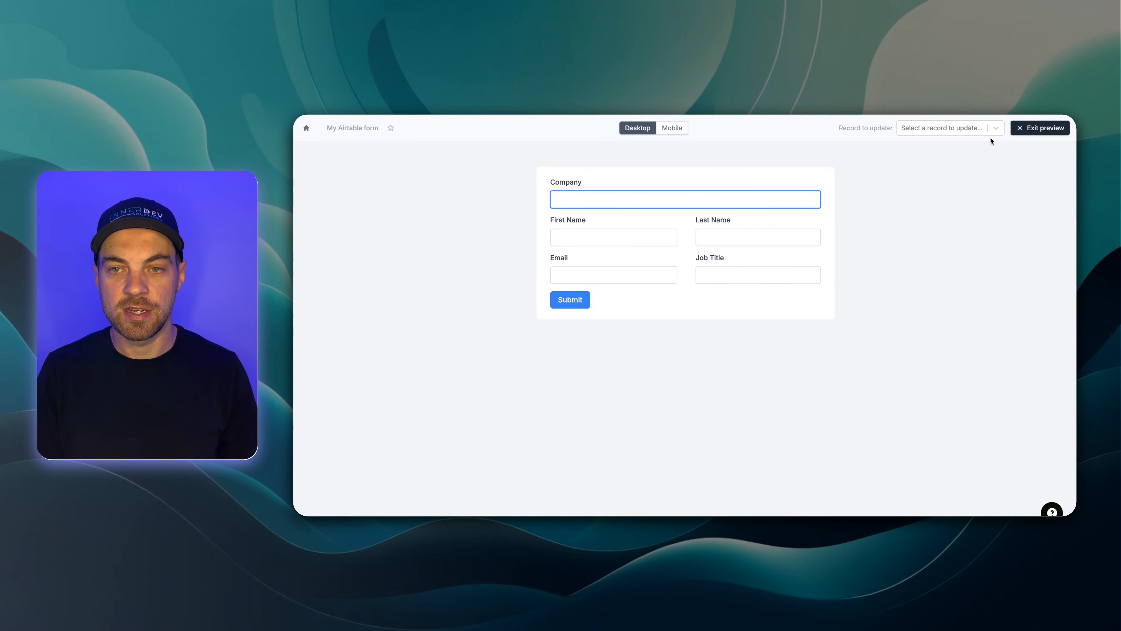
left_click(995, 129)
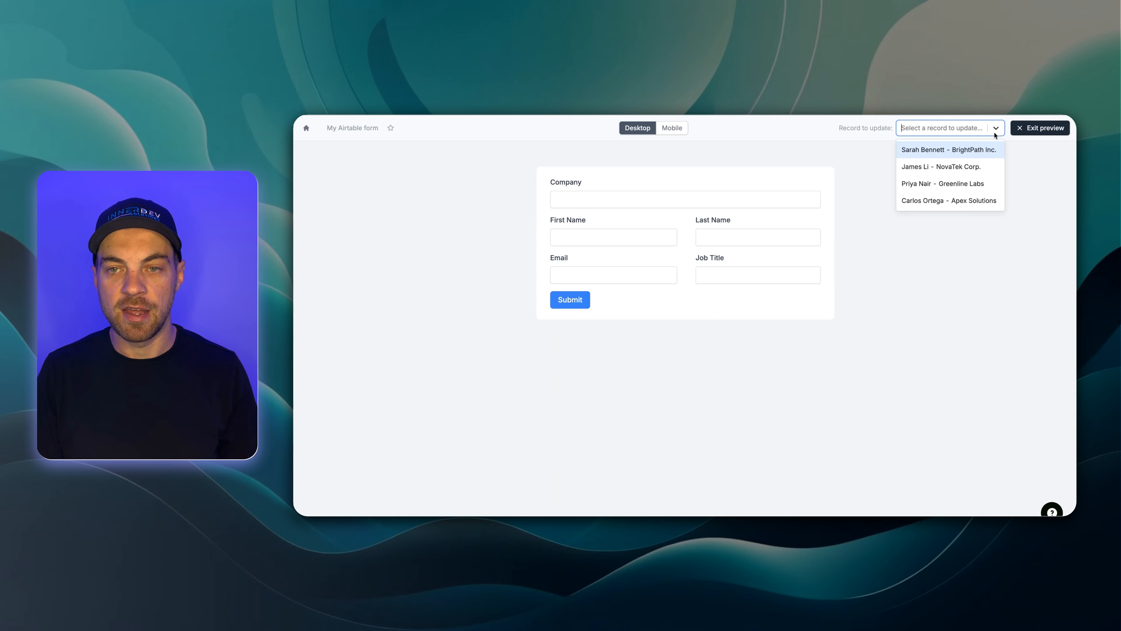
left_click(932, 150)
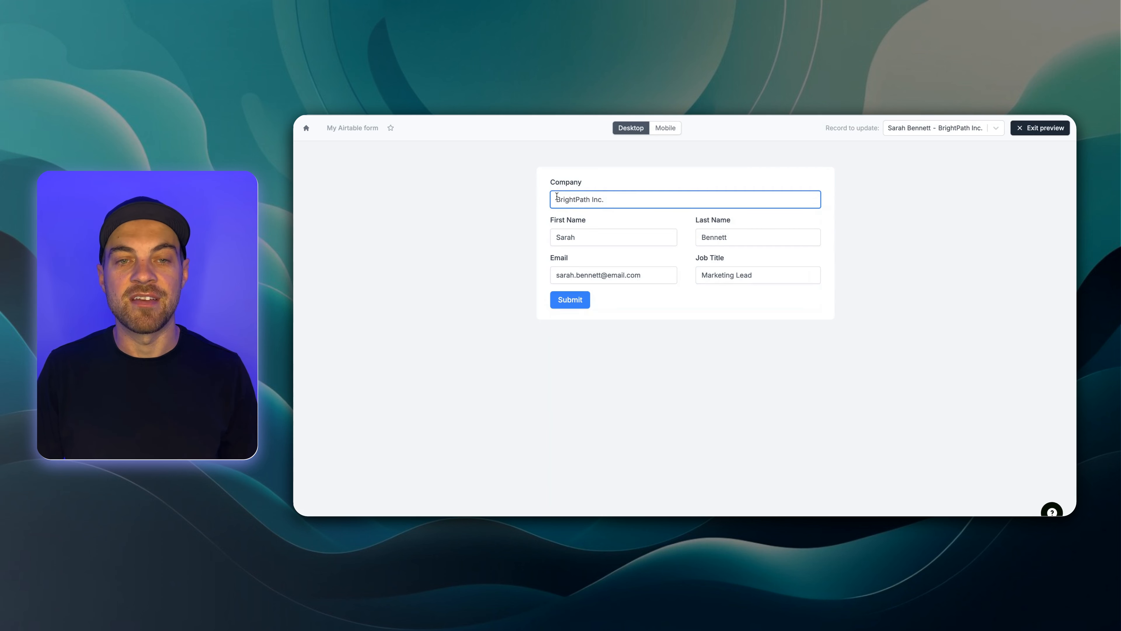
left_click(474, 250)
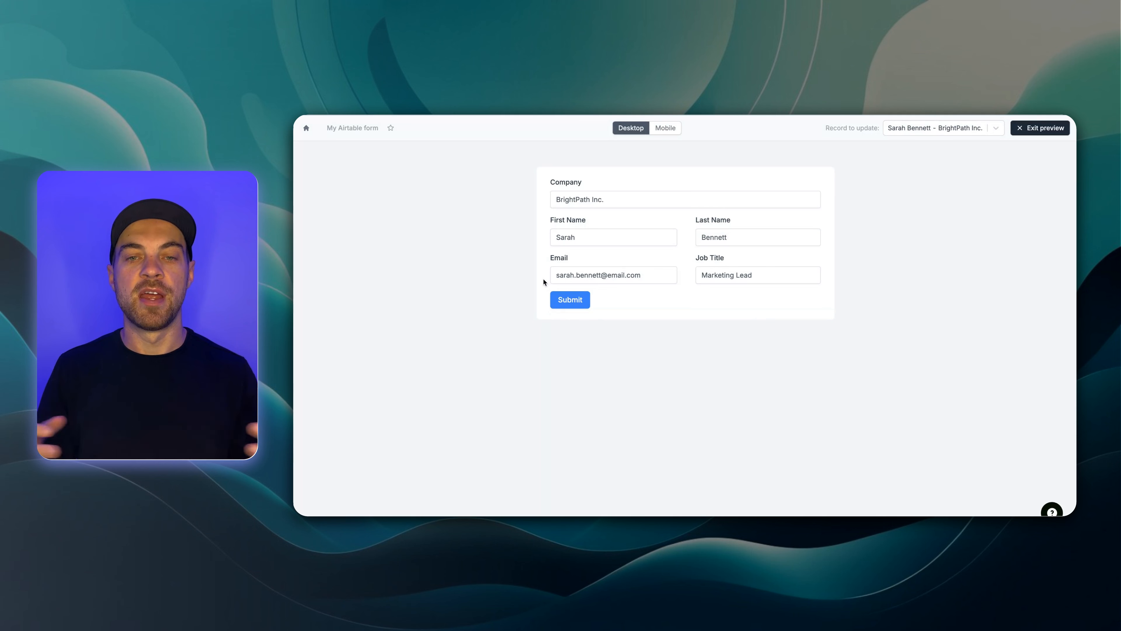
left_click(604, 244)
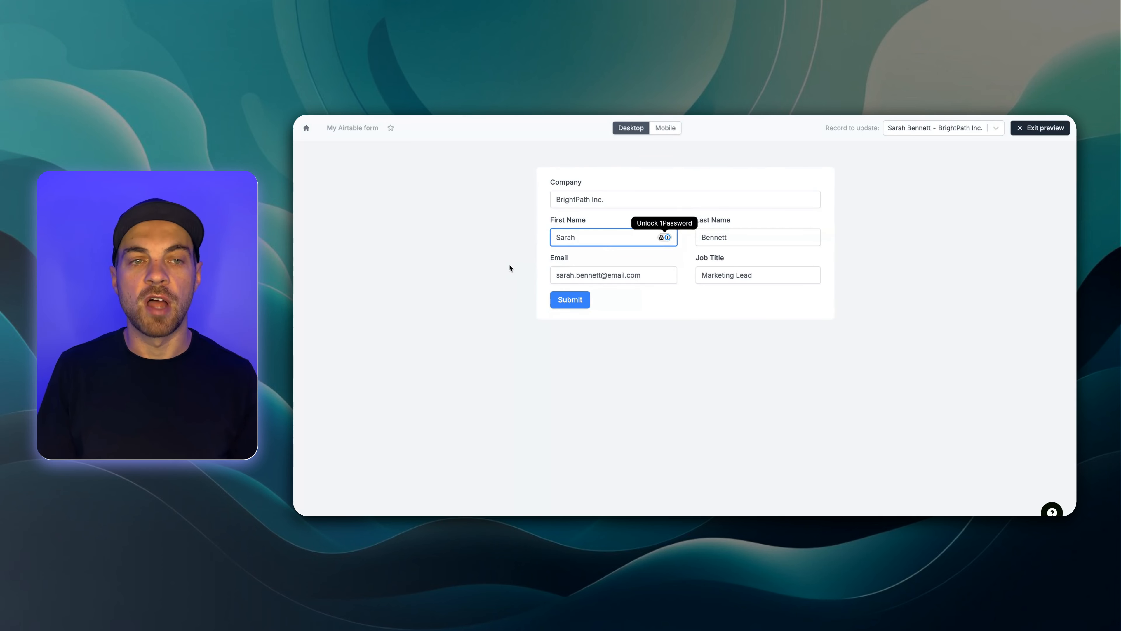
left_click(471, 200)
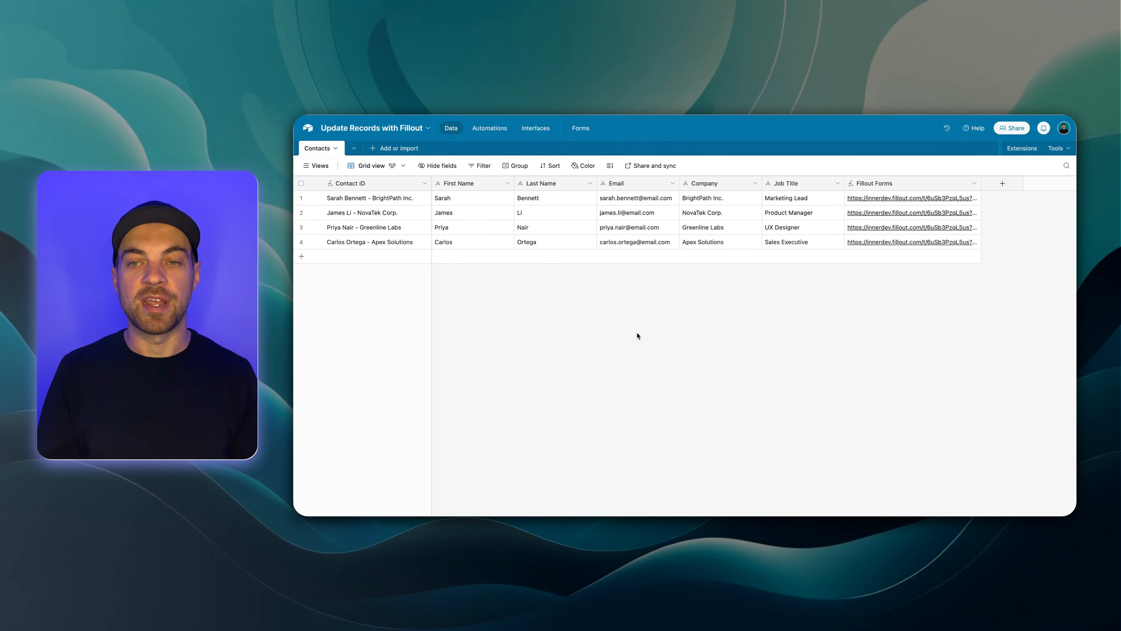
In Airtable, start a new single select field named Satus after the Fillout Forms field
left_click(1000, 184)
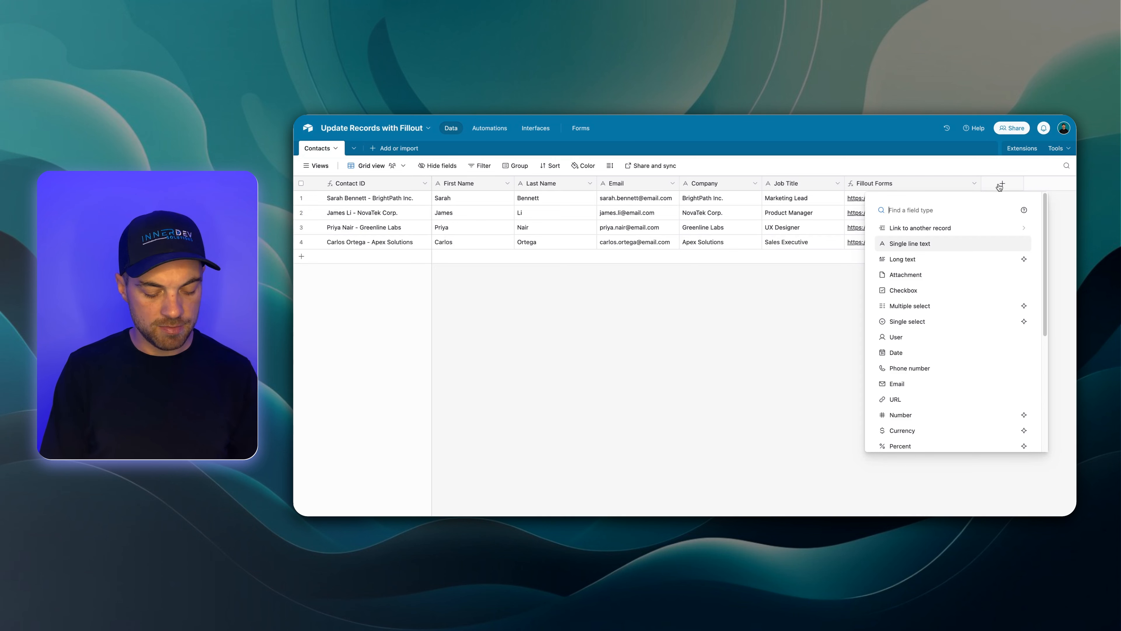
type("statu")
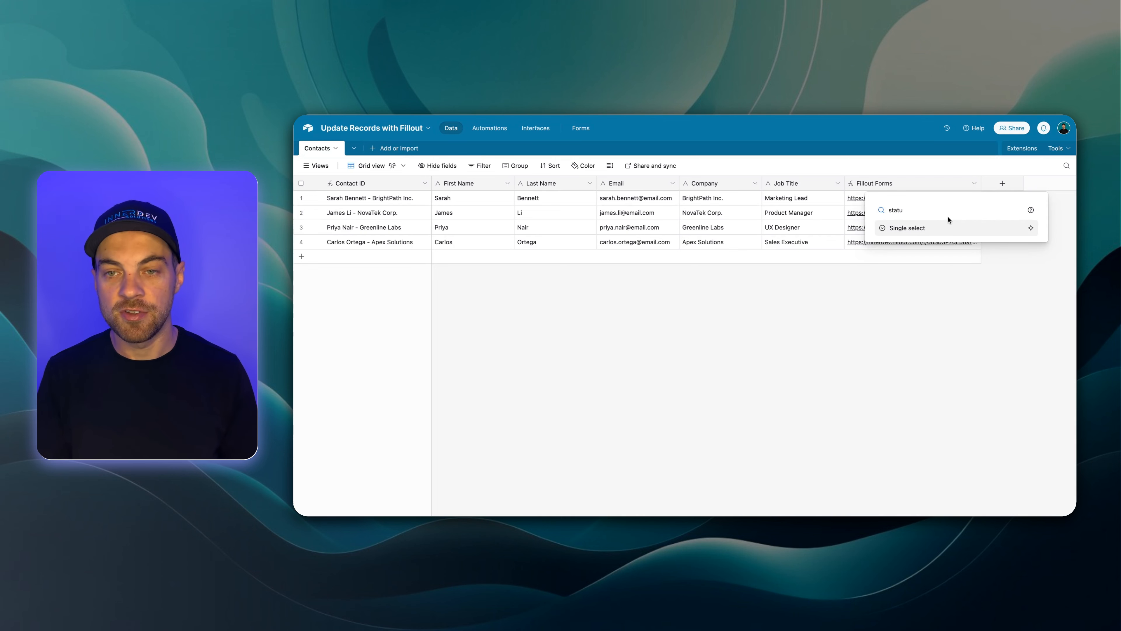
left_click(945, 228)
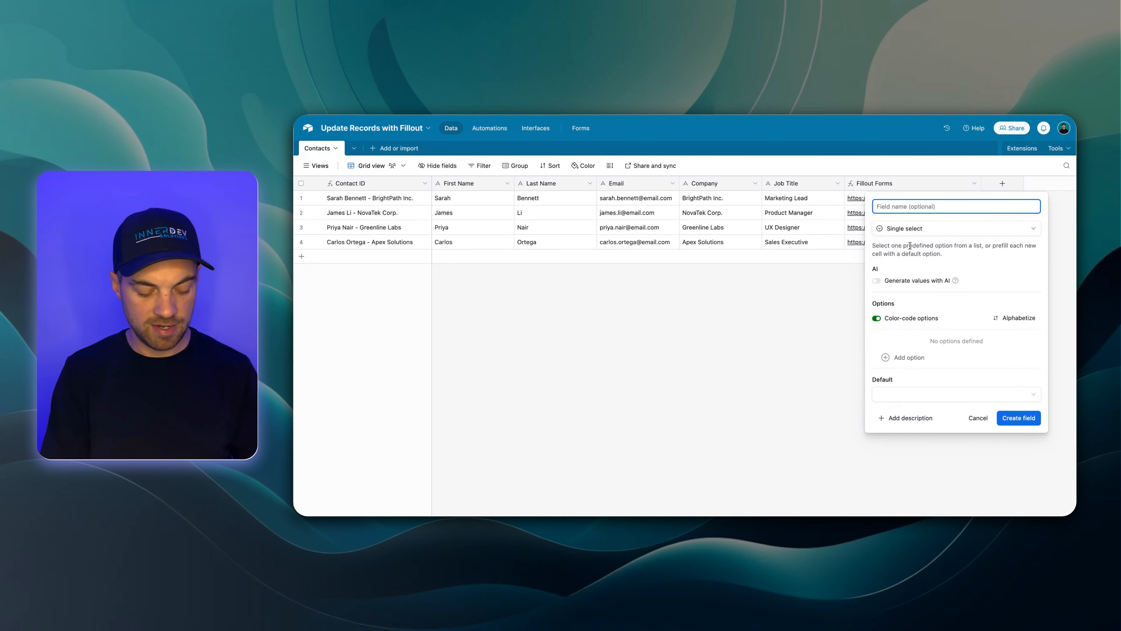
type("Satus")
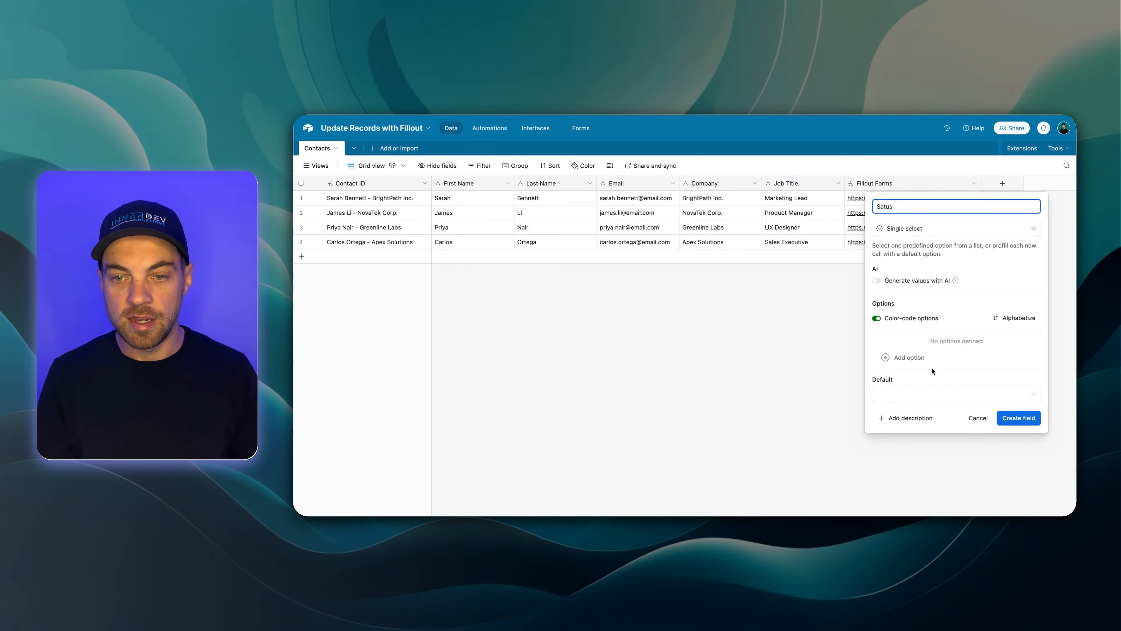
Give the single select field the options Pending and Complete, with Pending as the default, and create it
left_click(931, 357)
type("Pend")
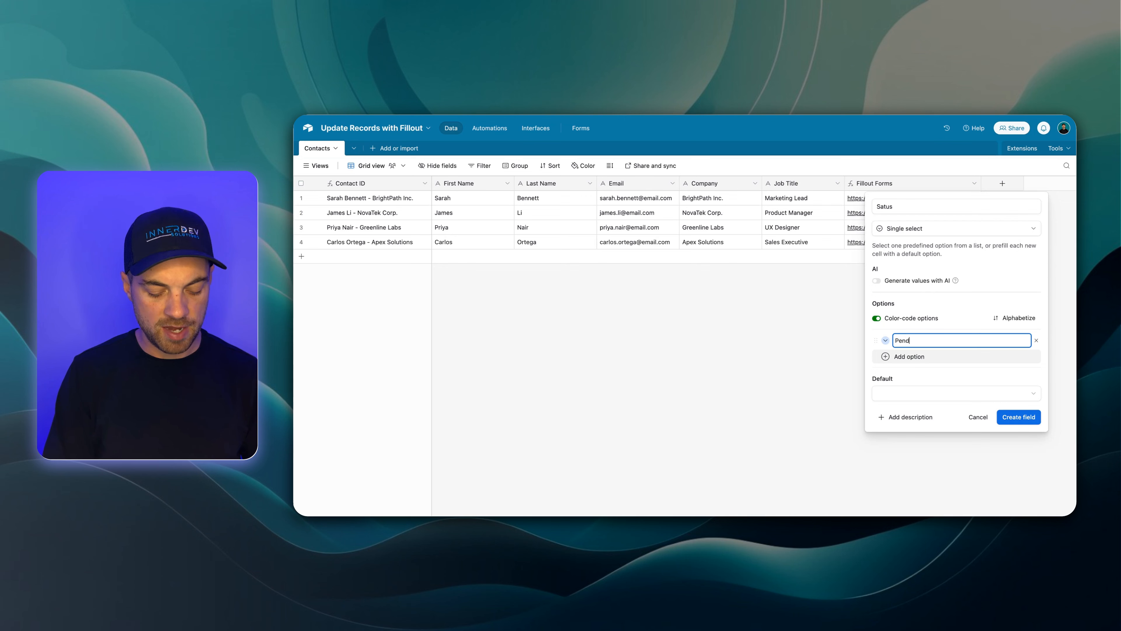
type("ing")
left_click(918, 393)
left_click(898, 445)
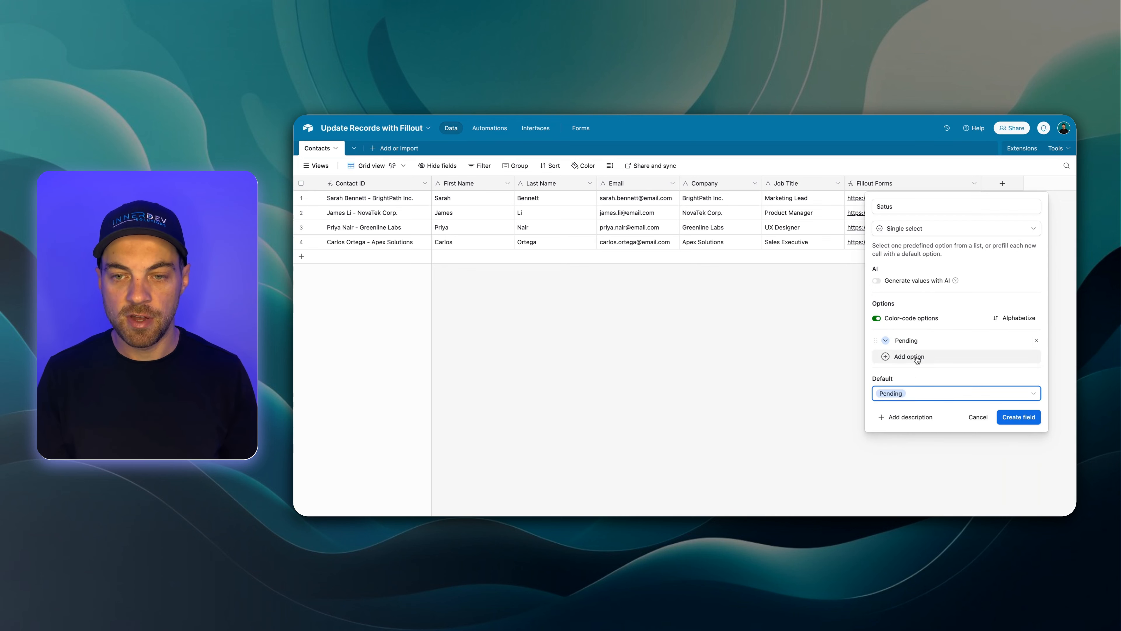
left_click(917, 357)
type("Complete")
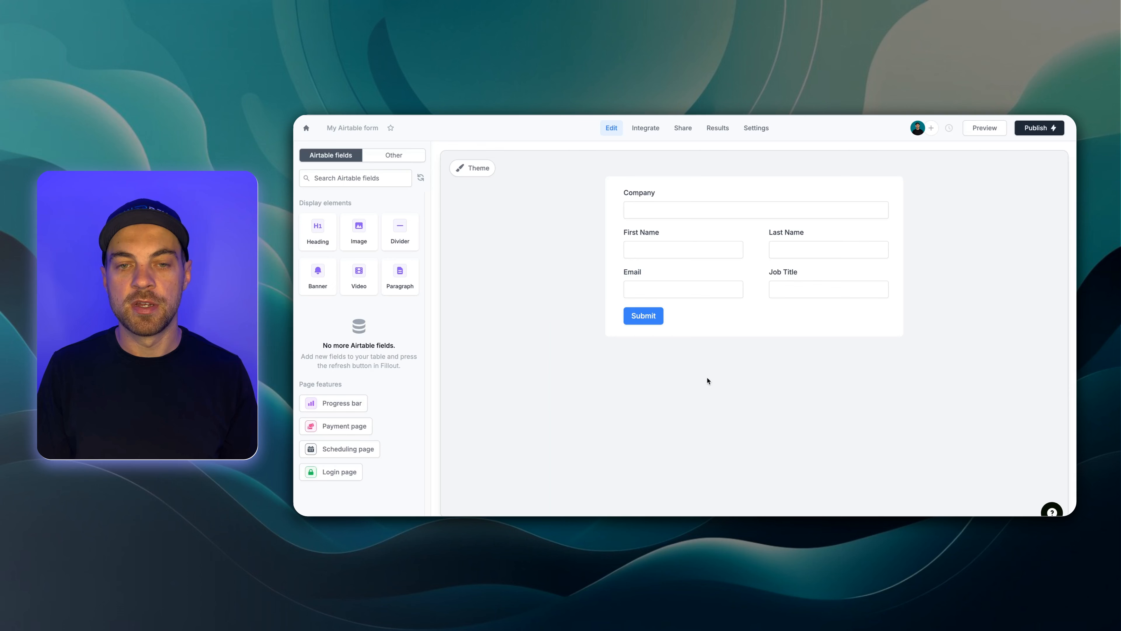
Add a condition for disabling the Submit button, based on the Satus field of the Updating Record integration
left_click(707, 317)
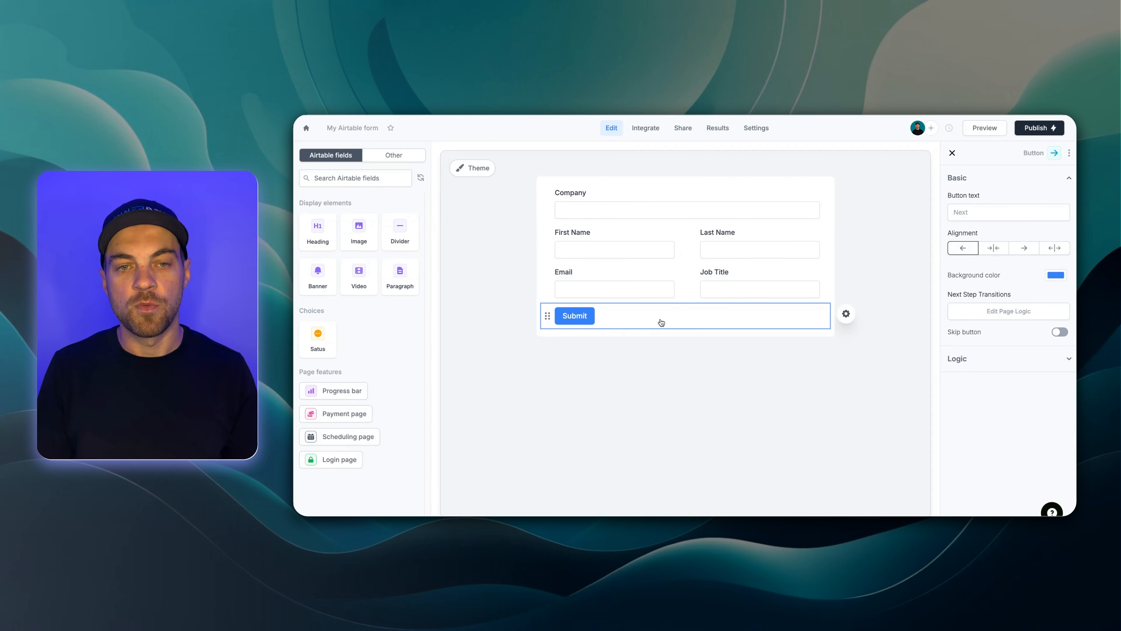
left_click(976, 360)
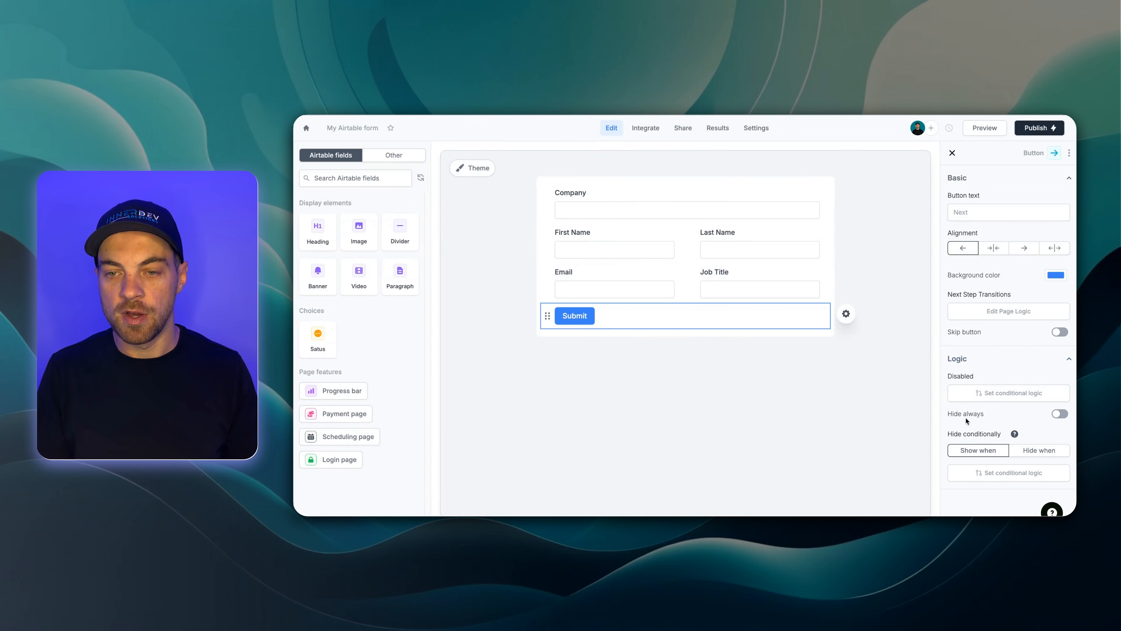
left_click(1009, 393)
left_click(865, 427)
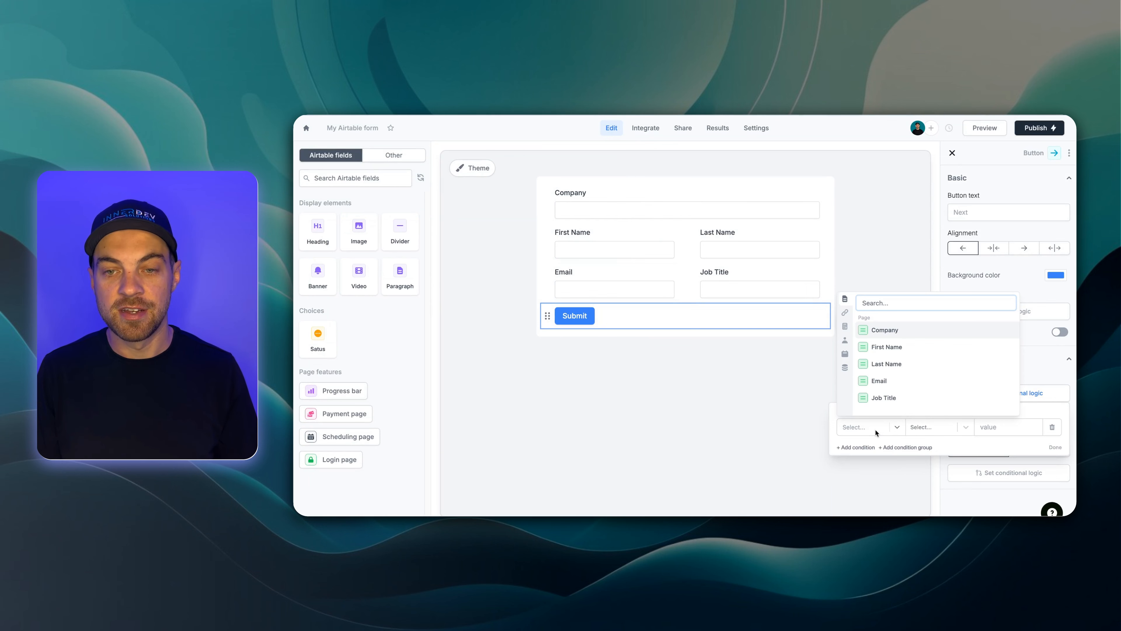
left_click(845, 370)
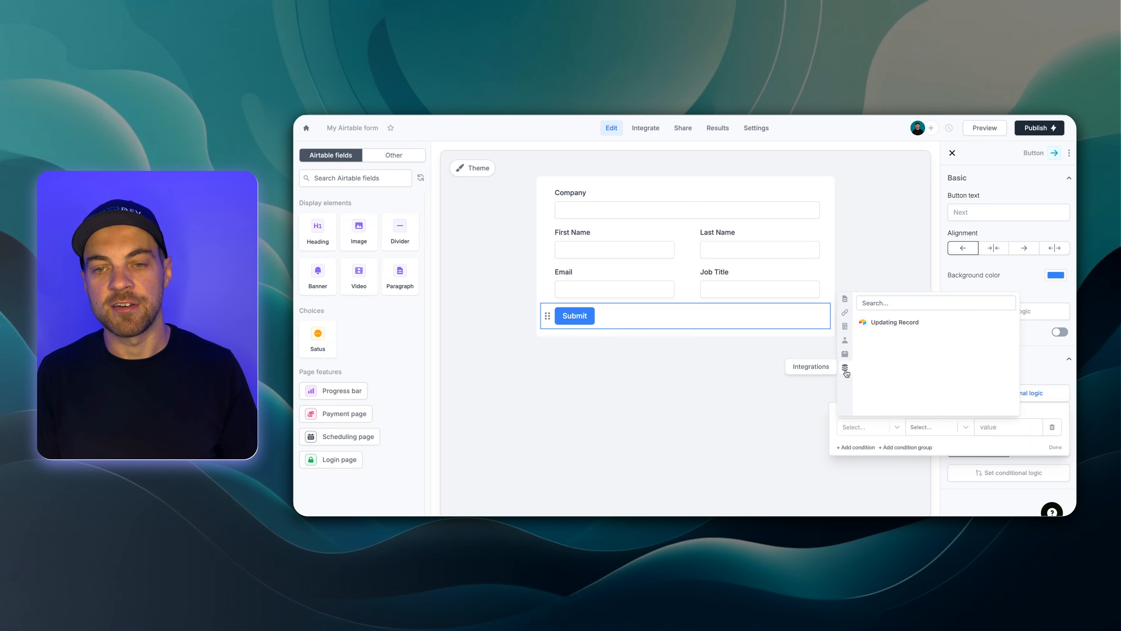
left_click(890, 326)
scroll(892, 385, "down", 2)
left_click(891, 401)
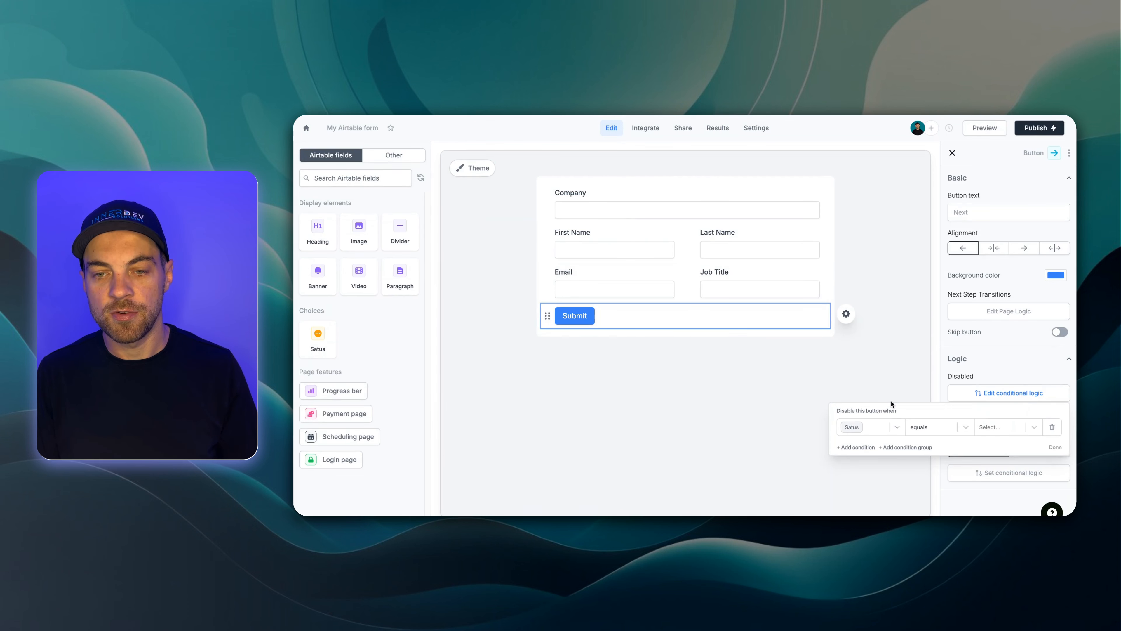
Set the comparison in the Submit button's disabling condition to "does not equal" and close the condition editor
left_click(987, 427)
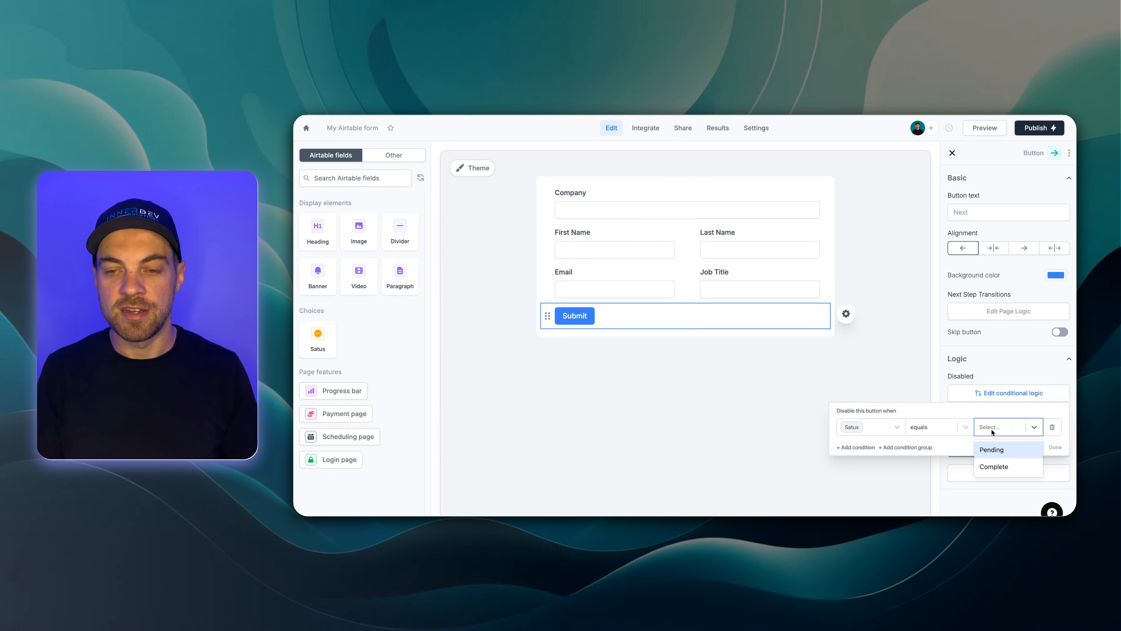
left_click(935, 429)
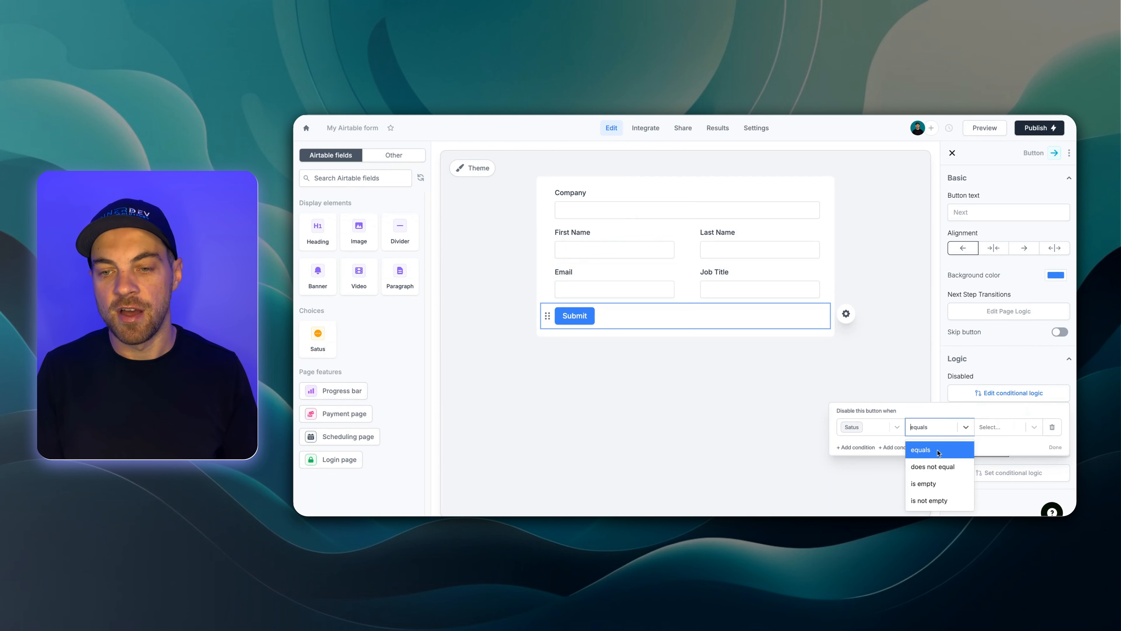
left_click(936, 469)
left_click(989, 390)
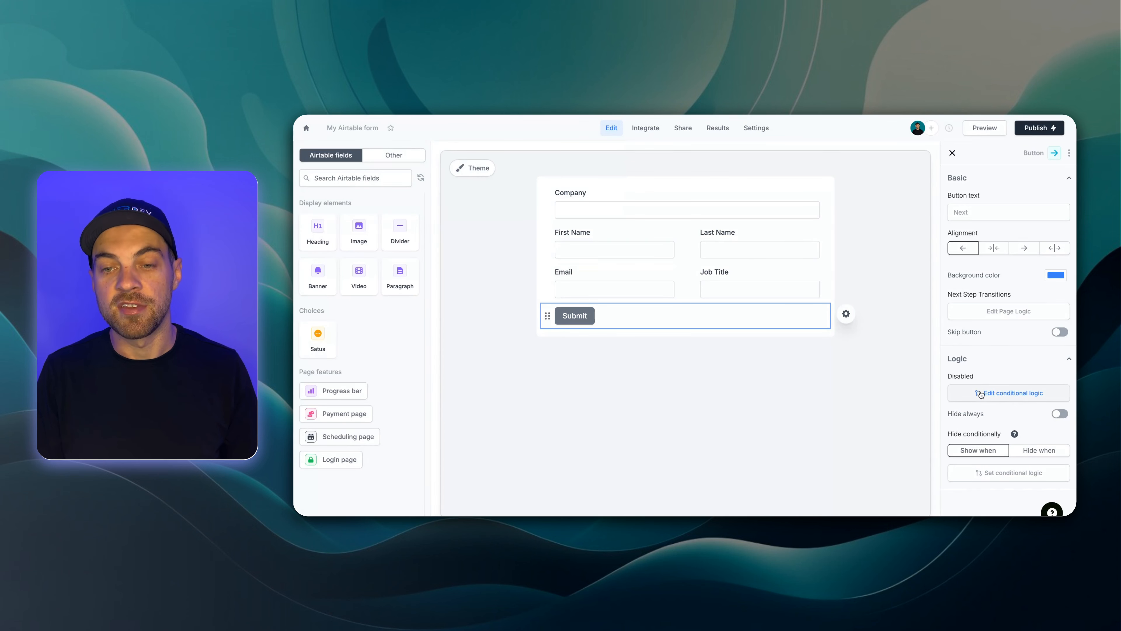
Switch the Submit button's conditional visibility to "Hide when" and base its condition on the Updating Record integration's Satus field
left_click(1028, 451)
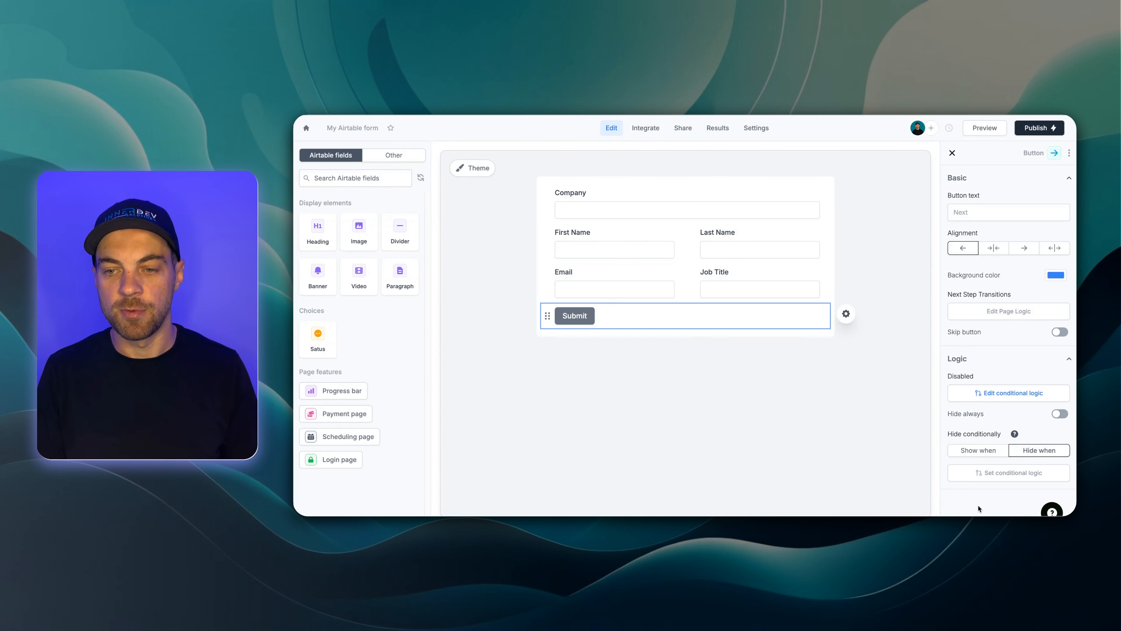
left_click(999, 479)
left_click(922, 506)
left_click(875, 504)
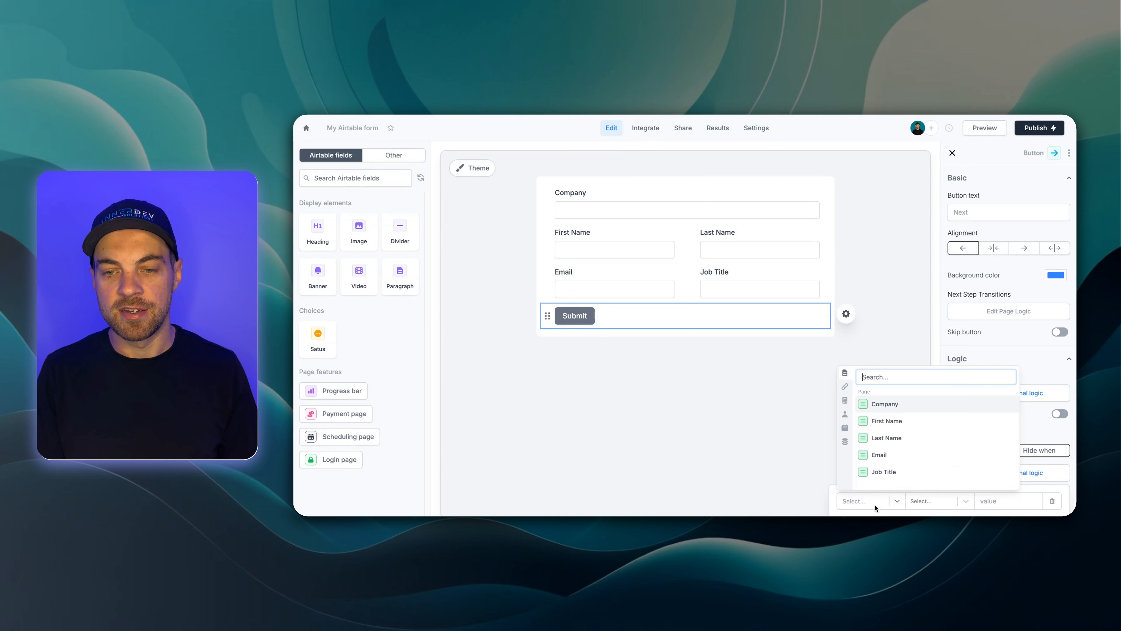
left_click(845, 441)
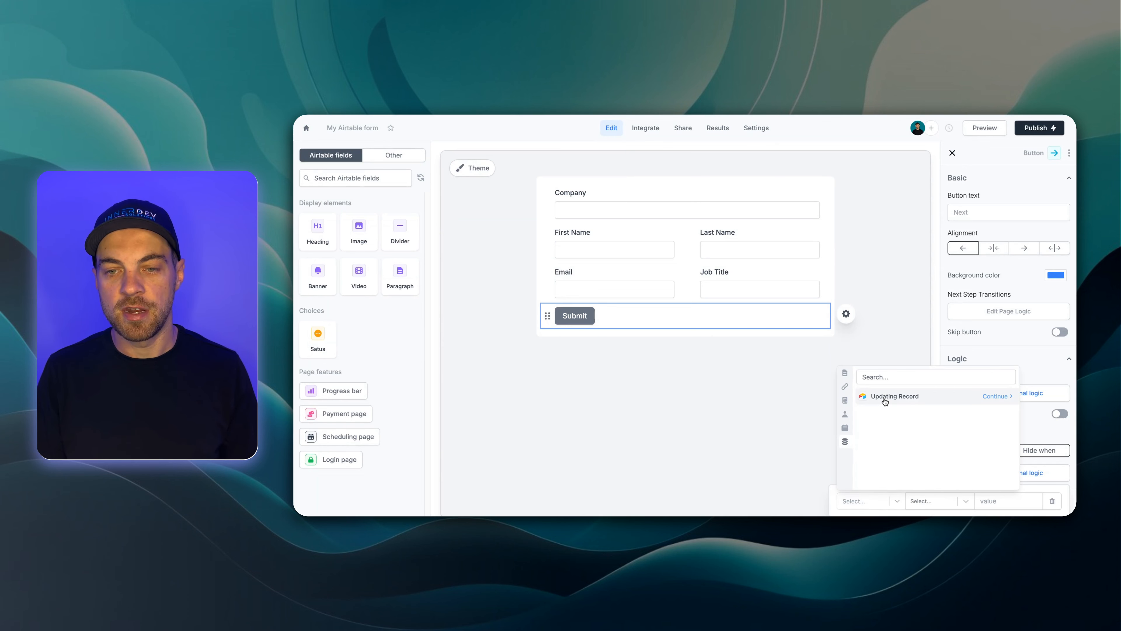
left_click(994, 398)
scroll(954, 424, "down", 3)
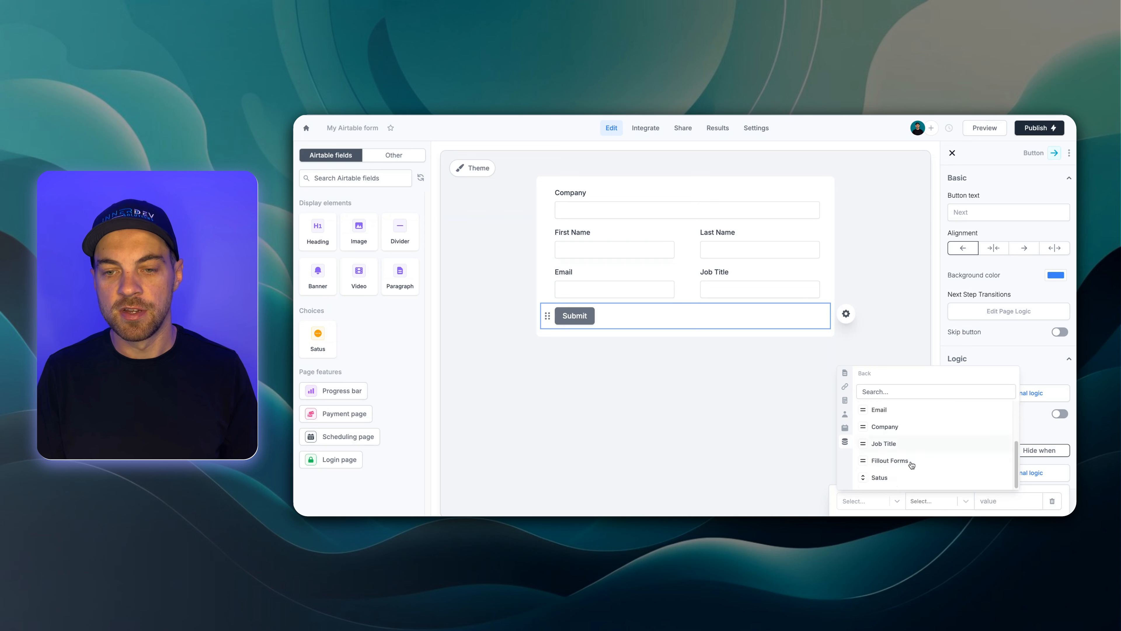
left_click(898, 477)
Complete the Submit button's hiding condition as "does not equal" Pending and close the button's settings
left_click(959, 503)
left_click(935, 447)
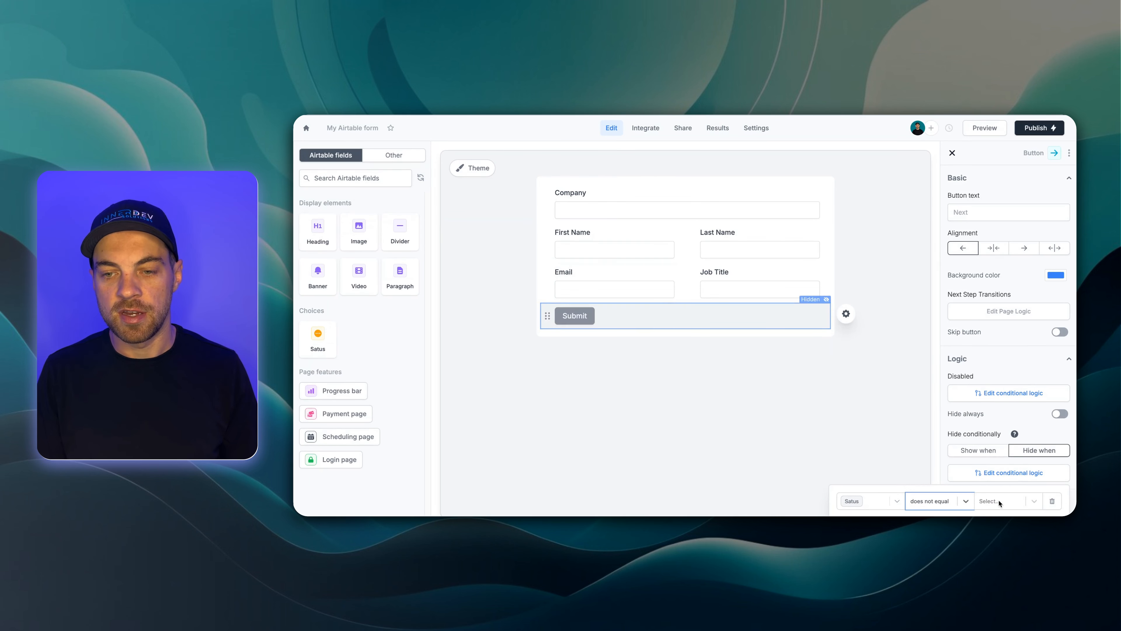
left_click(999, 502)
left_click(1001, 463)
left_click(851, 445)
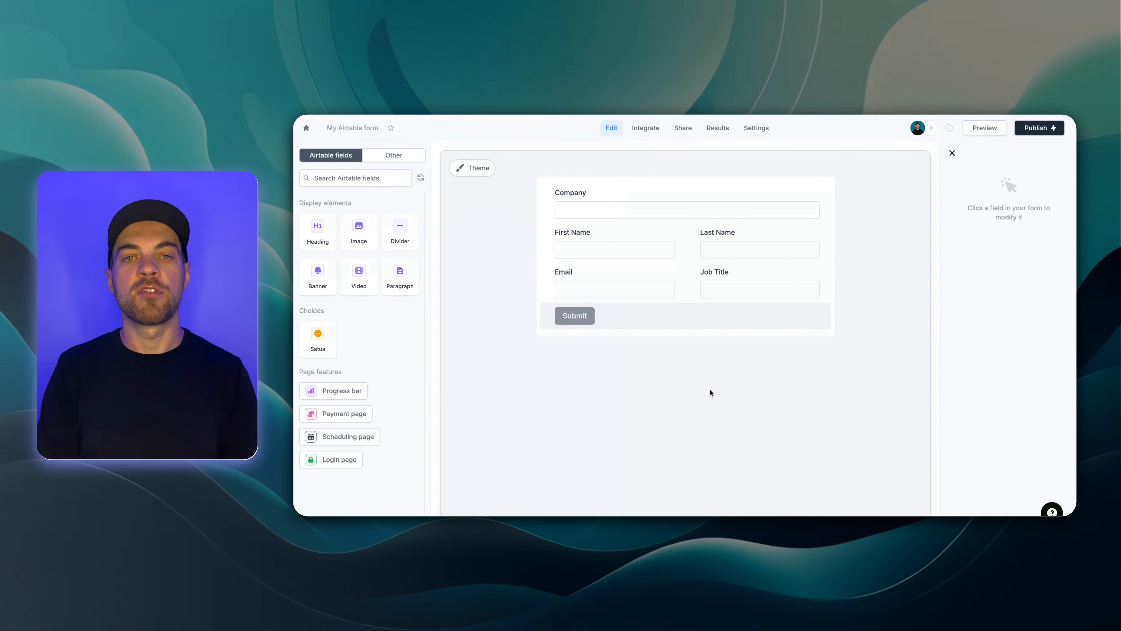